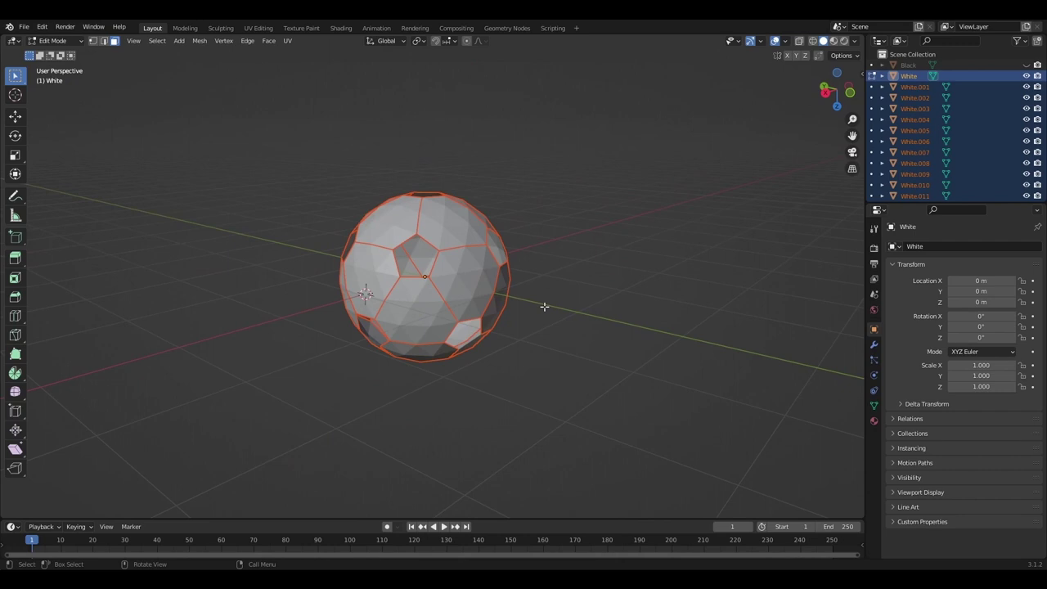
- Return to Object Mode, deselect the white panels and run Subdivision Set at level 0
left_click(75, 57)
left_click(562, 251)
key("ctrl+0")
scroll(563, 253, "down", 1)
middle_click_drag(563, 253, 474, 310)
scroll(485, 336, "up", 3)
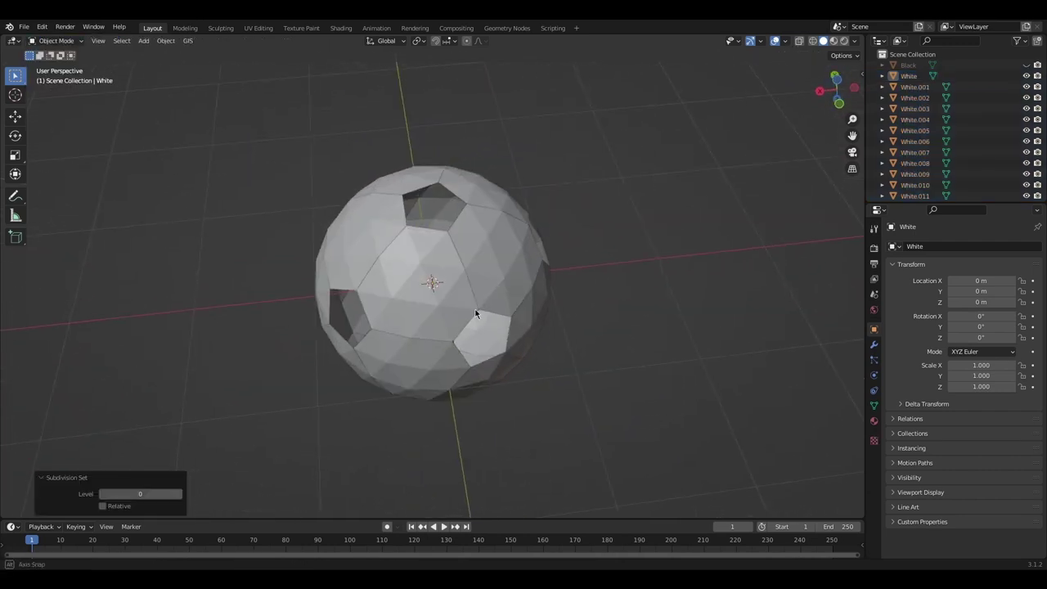
scroll(473, 310, "up", 1)
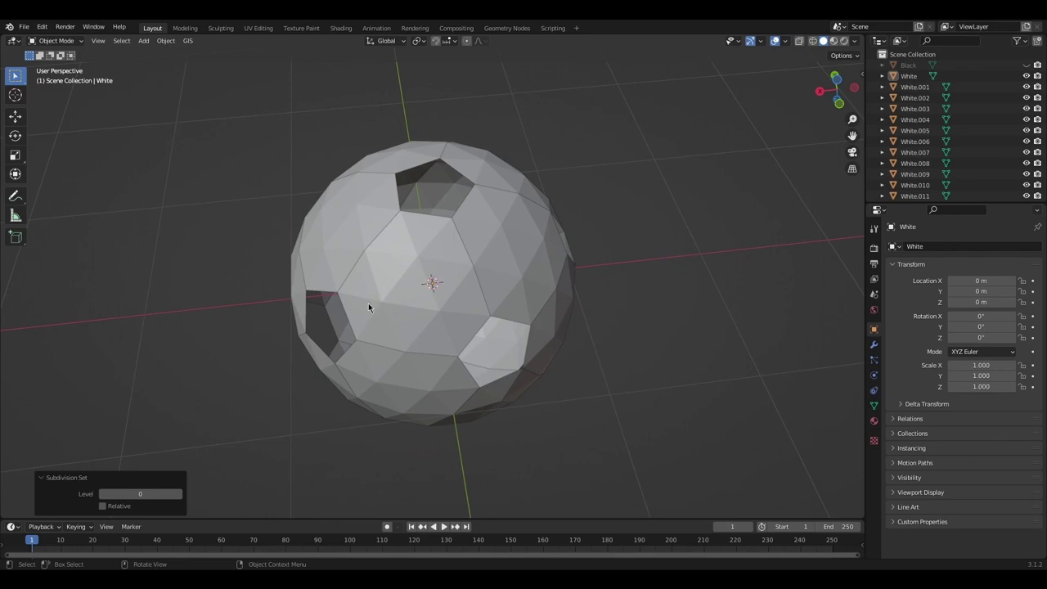
middle_click_drag(385, 242, 480, 203)
middle_click_drag(508, 249, 656, 193)
scroll(514, 249, "down", 3)
- Delete the leftover White object that has no number suffix
left_click(908, 78)
scroll(638, 311, "down", 2)
middle_click_drag(631, 315, 609, 304)
scroll(609, 303, "up", 4)
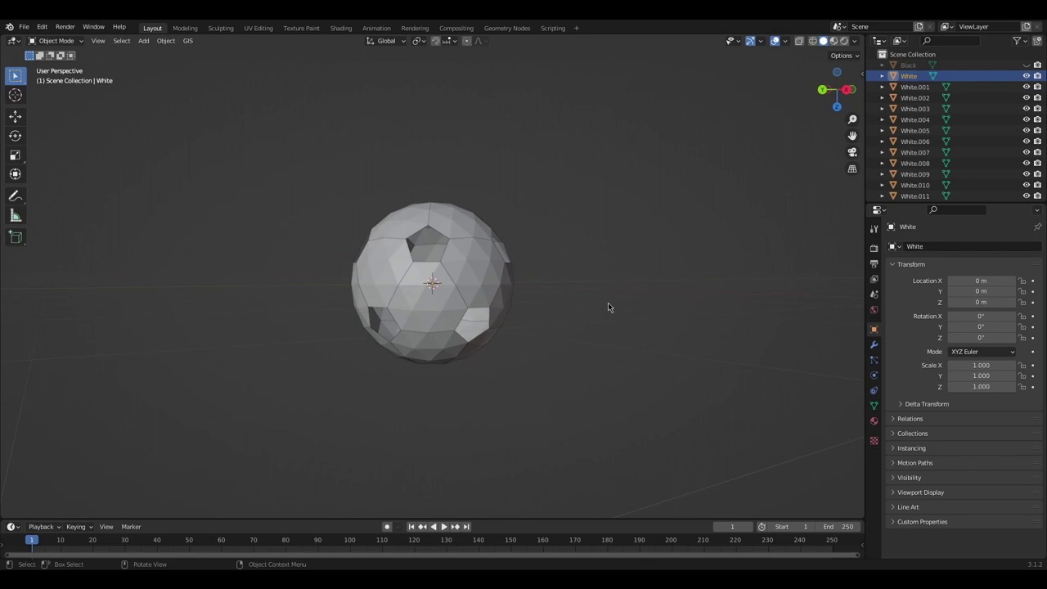
middle_click_drag(626, 189, 509, 255)
right_click(910, 77)
left_click(887, 80)
scroll(676, 314, "down", 1)
middle_click_drag(676, 313, 487, 259)
scroll(603, 283, "down", 1)
- Unhide the Black object so the pentagons fill the holes in the ball
left_click(1025, 66)
scroll(577, 260, "up", 2)
scroll(529, 226, "up", 2)
scroll(532, 264, "up", 3)
scroll(487, 259, "down", 1)
scroll(443, 196, "down", 4)
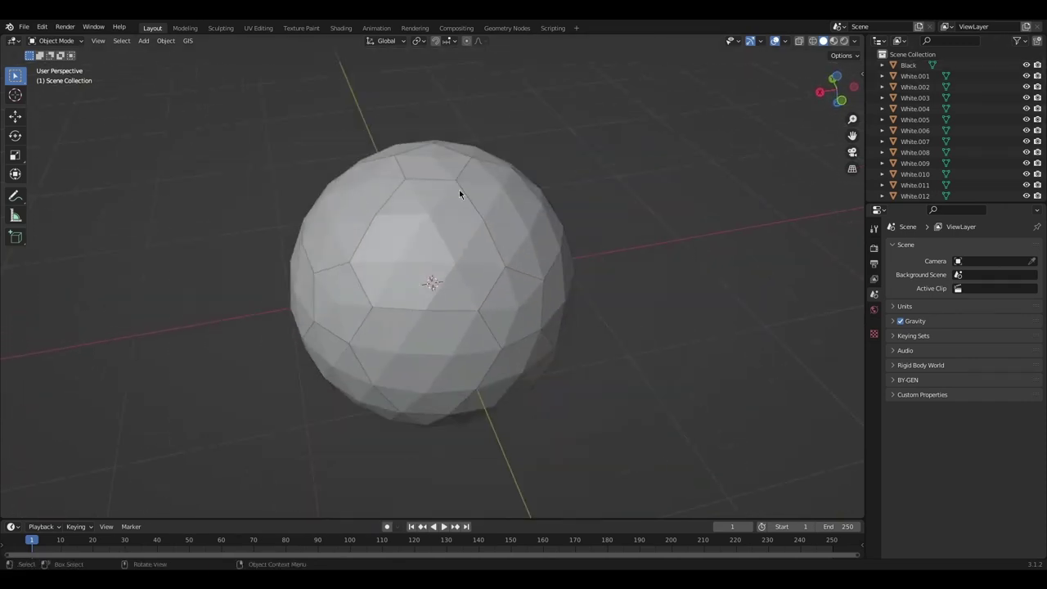
scroll(563, 289, "down", 4)
middle_click_drag(489, 285, 530, 267)
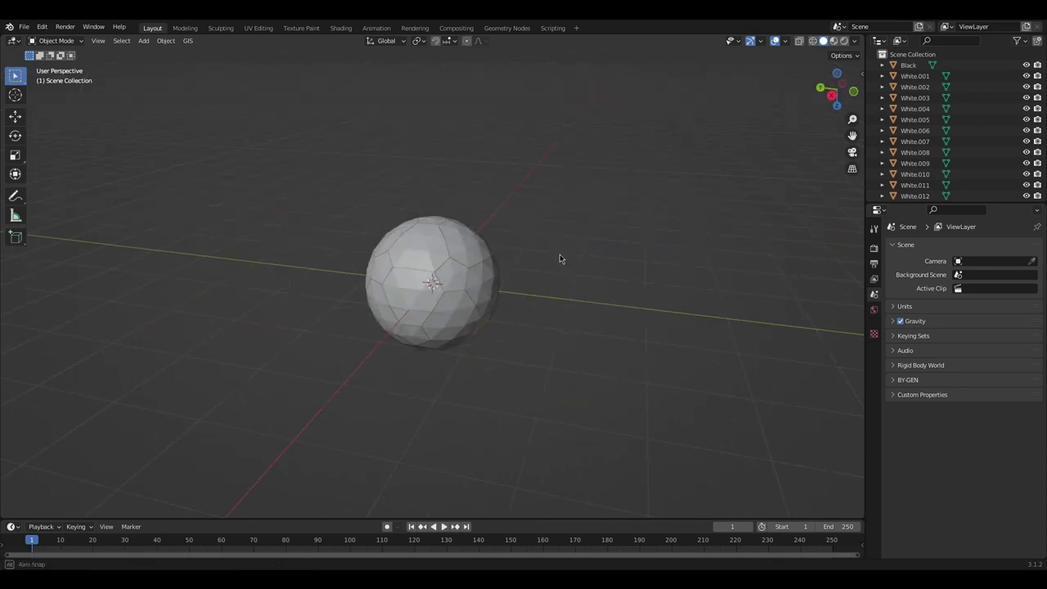
scroll(474, 274, "up", 4)
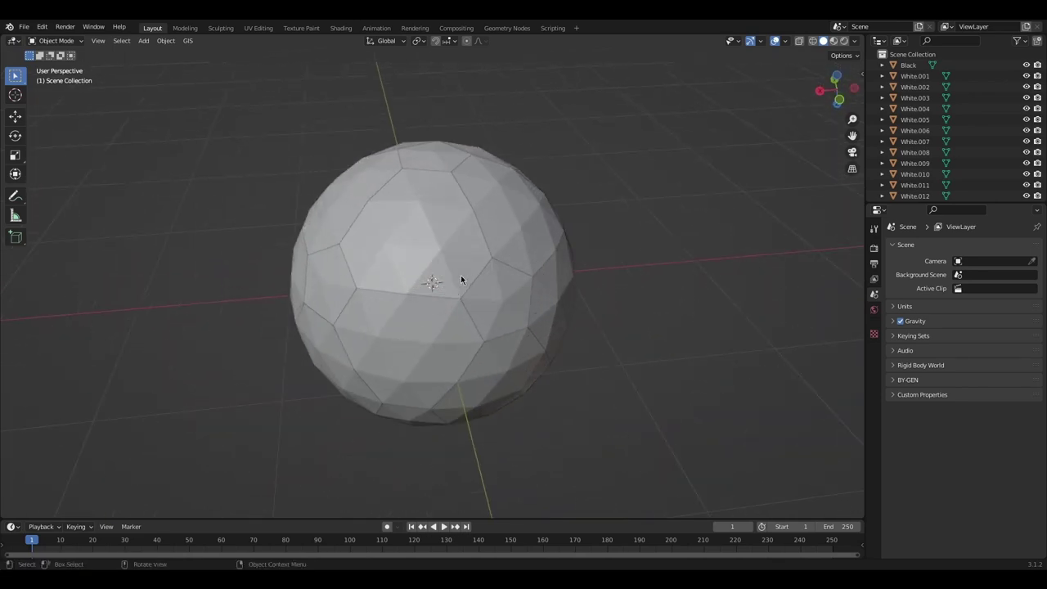
- Check that single panels can be selected and add a new collection named White to the scene
left_click(426, 247)
middle_click_drag(608, 267, 482, 215)
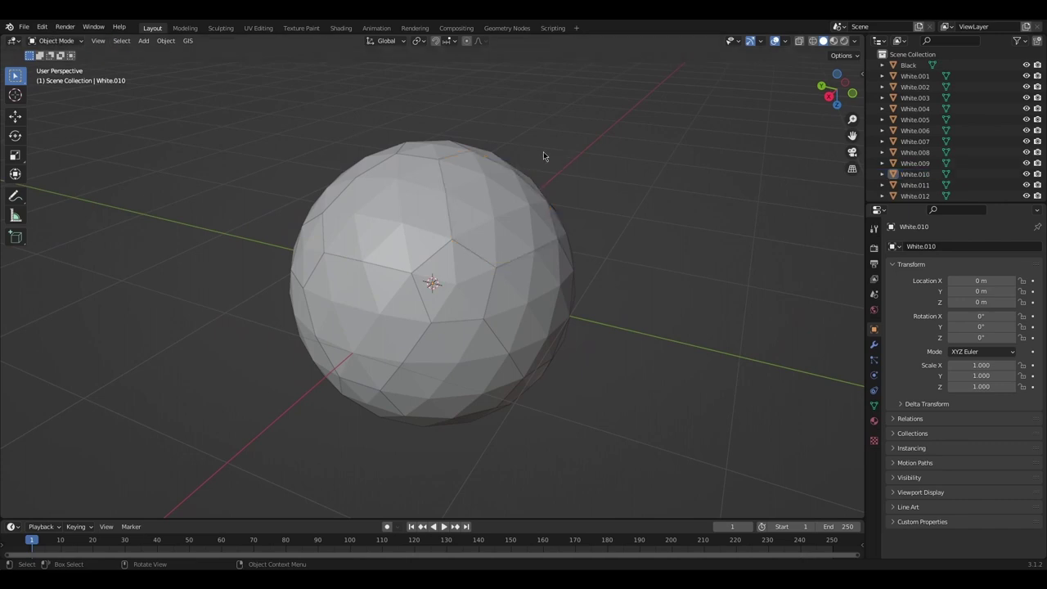
middle_click_drag(562, 157, 522, 183)
left_click(443, 160)
right_click(907, 56)
left_click(908, 57)
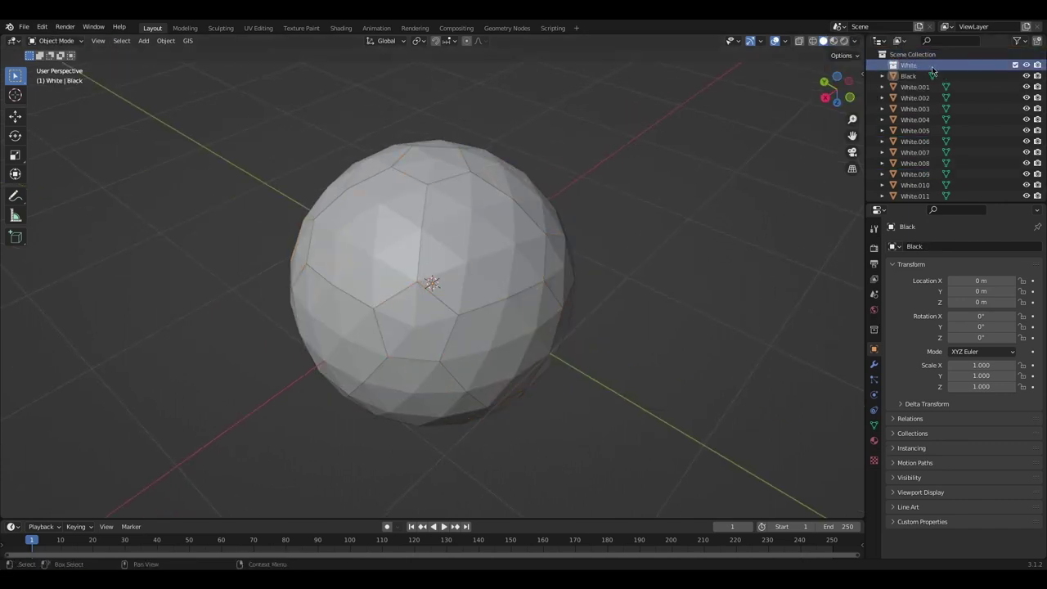
- Move the objects White.001 through White.020 into the White collection, then hide and collapse that collection
left_click(907, 87)
scroll(927, 106, "down", 5)
left_click_drag(964, 52, 929, 64)
left_click(1027, 65)
left_click(882, 65)
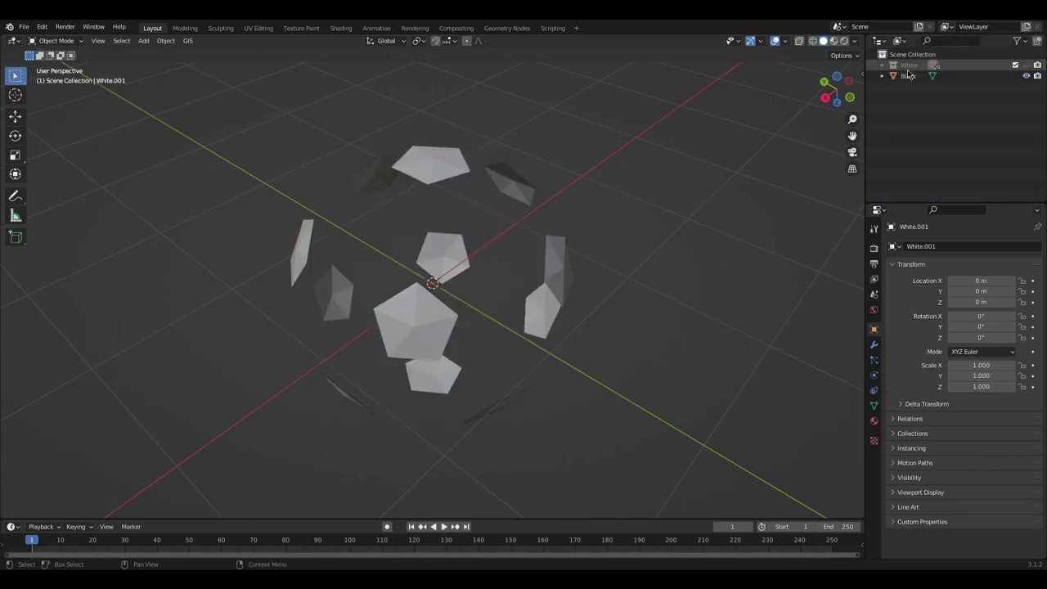
- Enter Edit Mode on the Black object and extrude one of its pentagons 0.01 m along the normal
middle_click_drag(591, 297, 619, 252)
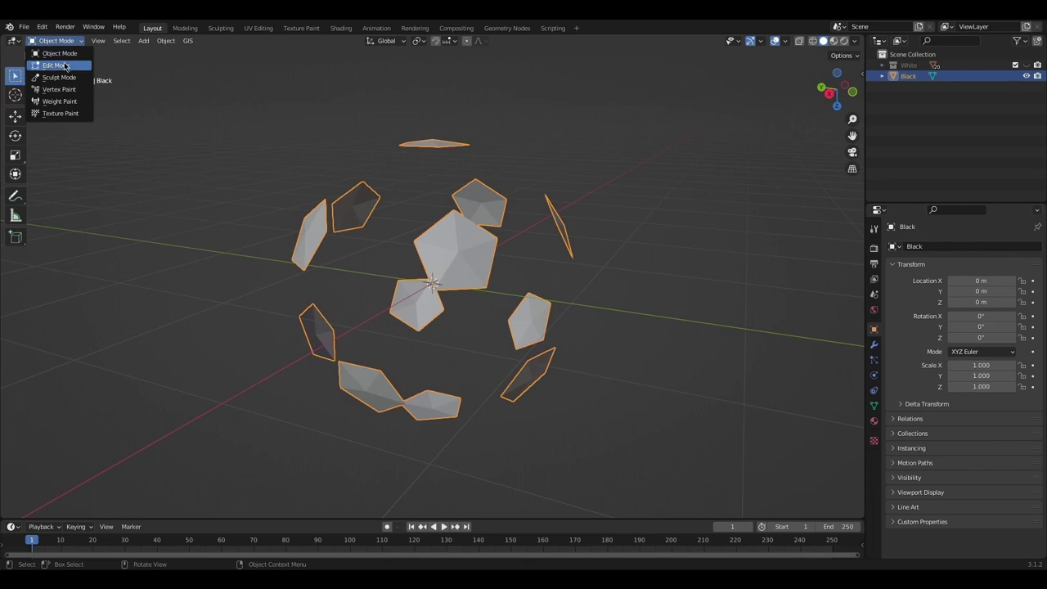
left_click(66, 66)
left_click_drag(467, 261, 469, 264)
scroll(469, 263, "up", 2)
middle_click_drag(469, 264, 522, 256)
left_click_drag(852, 136, 762, 113)
middle_click_drag(493, 230, 549, 232)
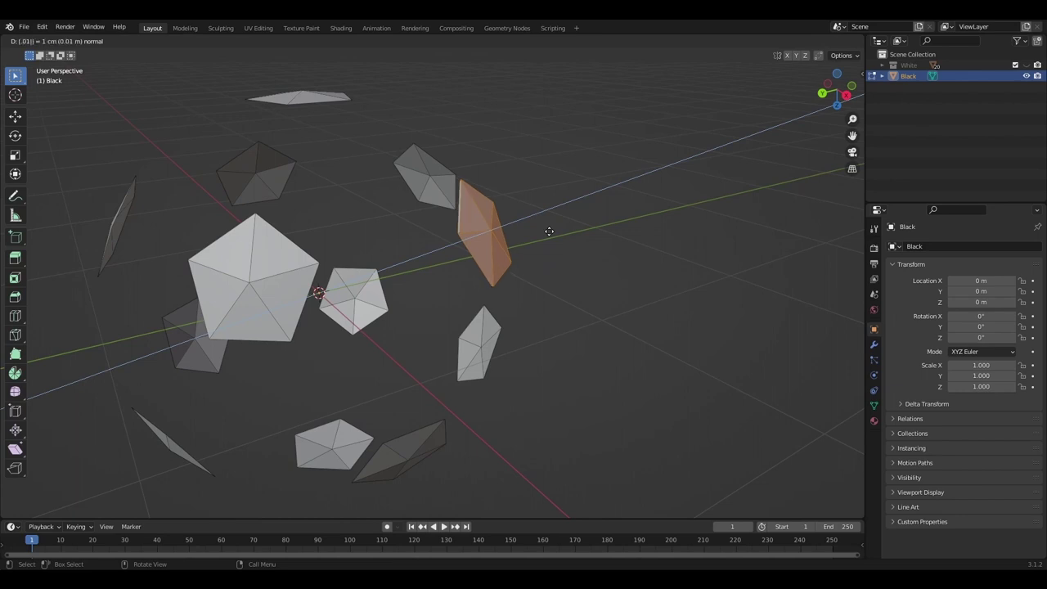
key("Return")
scroll(529, 167, "up", 2)
middle_click_drag(564, 168, 563, 181)
scroll(553, 182, "down", 2)
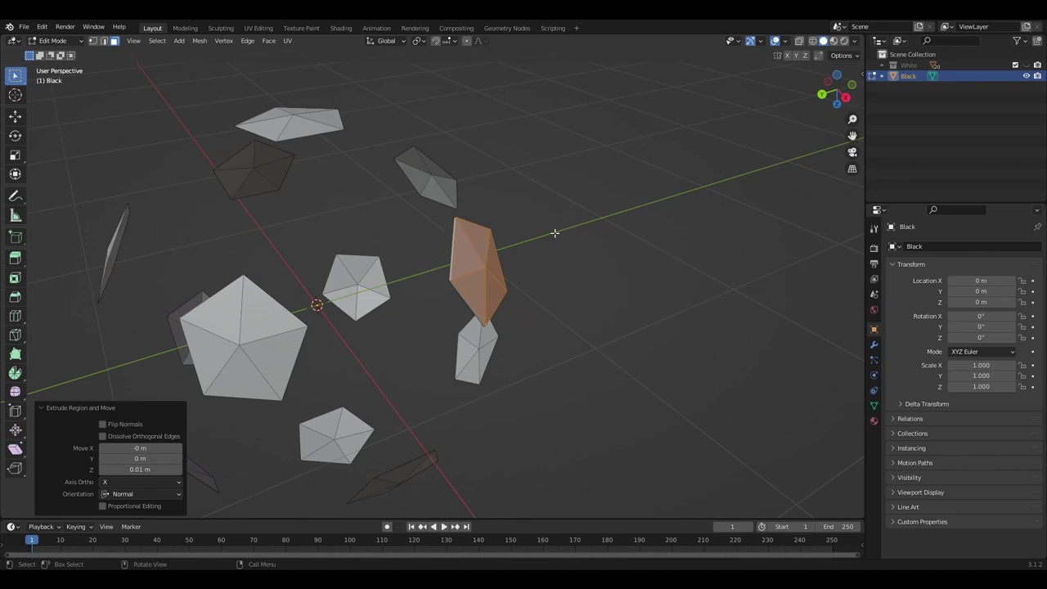
- Extrude each of the remaining Black pentagons individually by 0.01 m along its normal
scroll(474, 247, "down", 1)
scroll(516, 263, "down", 5)
scroll(425, 246, "up", 4)
middle_click_drag(523, 261, 396, 251)
scroll(433, 267, "down", 2)
left_click_drag(853, 137, 985, 128)
scroll(568, 270, "up", 3)
middle_click_drag(567, 269, 603, 232)
left_click(536, 254)
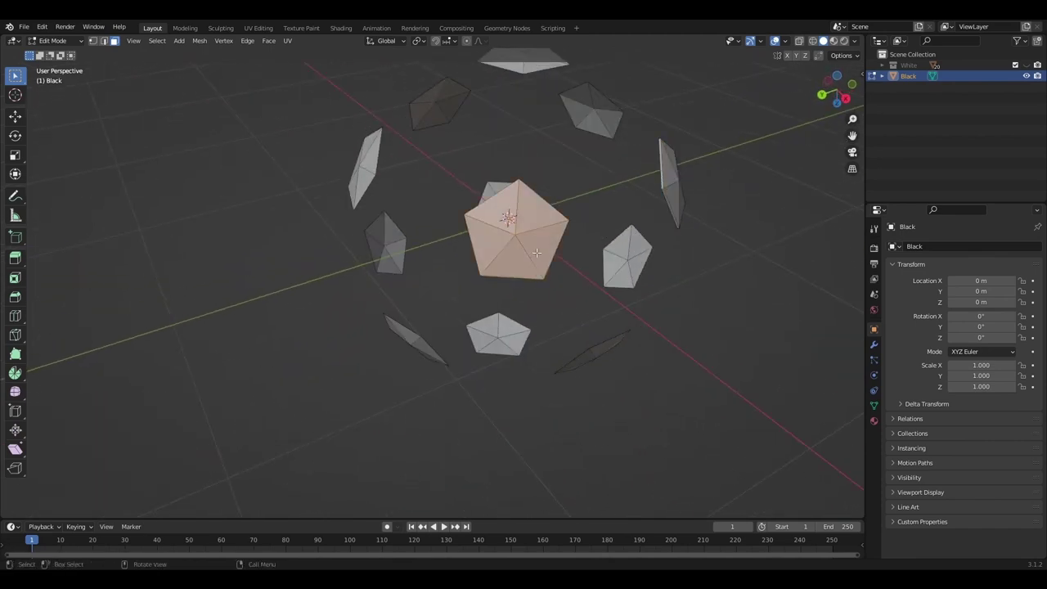
type("01")
key("Return")
left_click(532, 282)
type("e.01")
key("Return")
left_click(447, 282)
left_click(442, 232)
key("Return")
left_click(373, 287)
type("e.01")
key("Return")
left_click(368, 362)
key("Return")
left_click(472, 253)
type("e.01")
key("Return")
left_click(360, 233)
type("e.01")
key("Return")
left_click(436, 276)
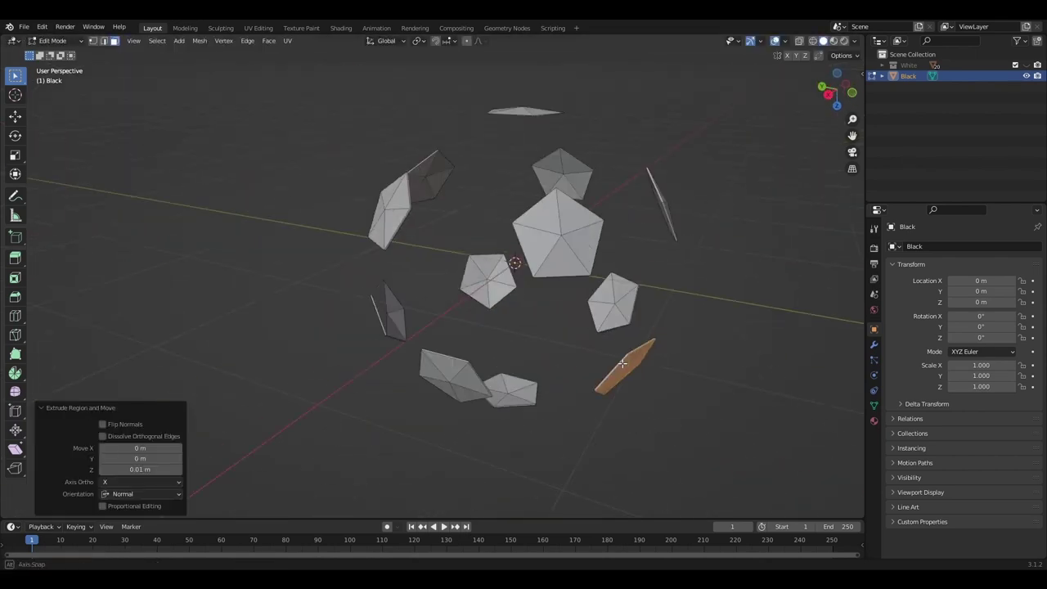
type("e.01")
key("Return")
middle_click_drag(583, 240, 507, 273)
scroll(592, 220, "down", 4)
scroll(587, 248, "up", 4)
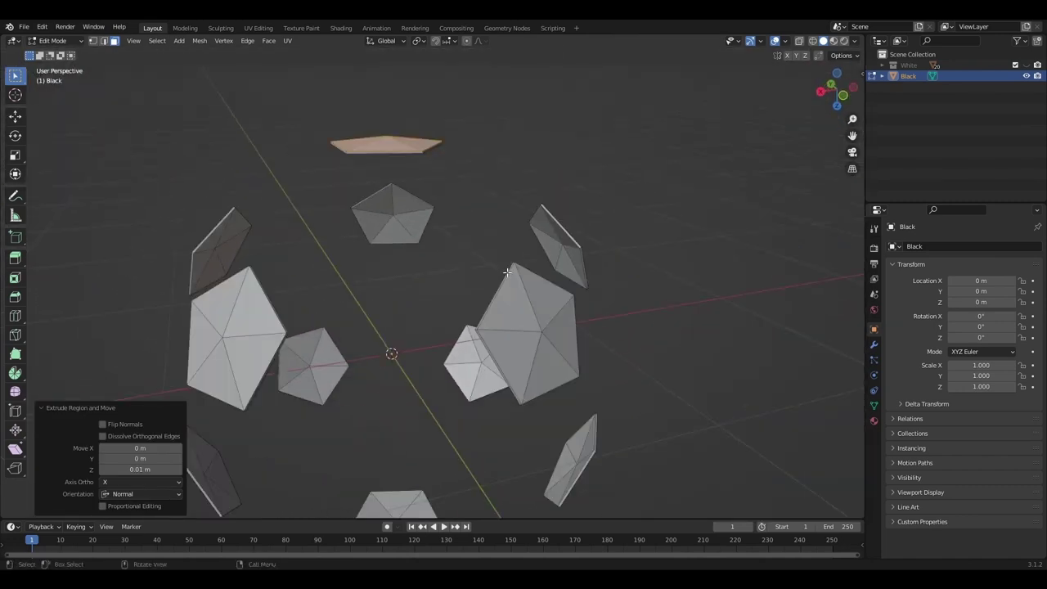
- Leave Edit Mode on Black and unhide the White collection to compare the extruded pentagons with the hexagons
left_click(75, 55)
scroll(528, 172, "down", 8)
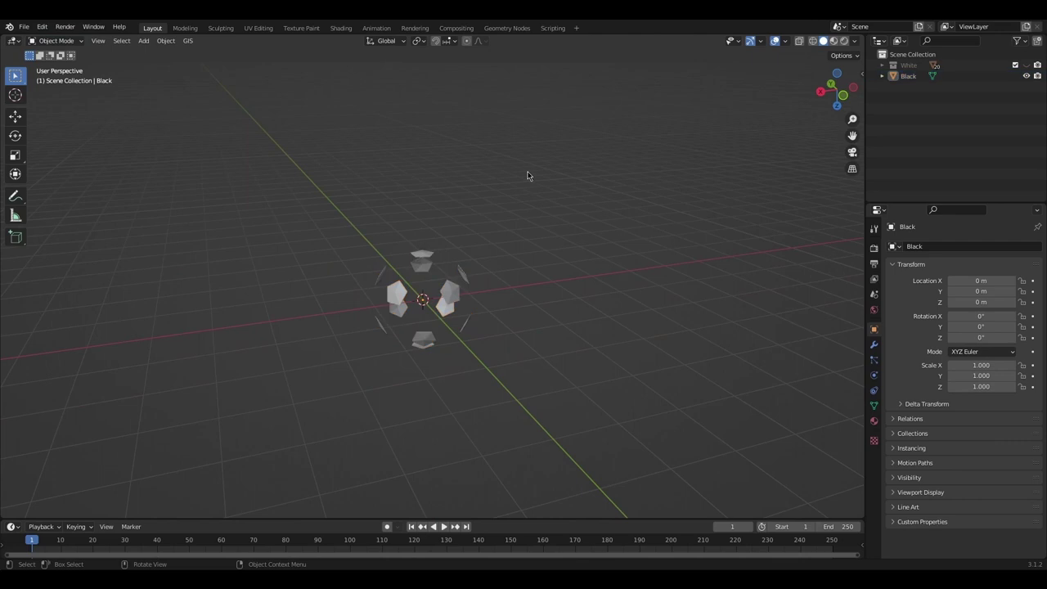
left_click(527, 173)
scroll(527, 173, "up", 4)
left_click(1025, 66)
scroll(674, 226, "up", 3)
middle_click_drag(674, 226, 695, 180)
scroll(511, 247, "down", 3)
scroll(695, 179, "down", 3)
scroll(540, 235, "up", 4)
middle_click_drag(541, 237, 495, 255)
middle_click_drag(585, 223, 577, 260)
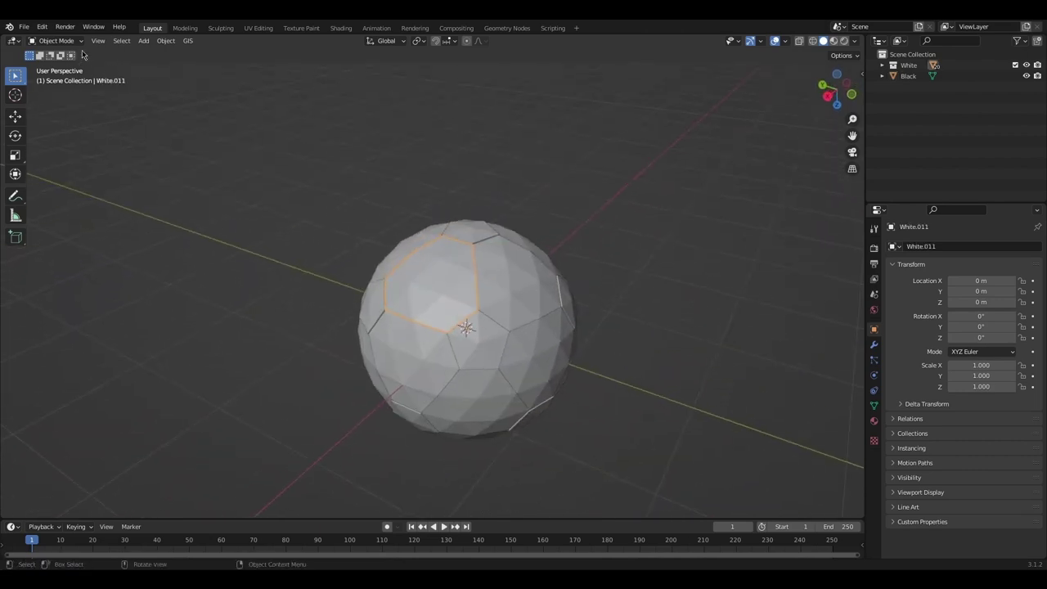
- Expand the White collection in the scene list and hide the Black object
left_click(882, 65)
scroll(965, 122, "down", 5)
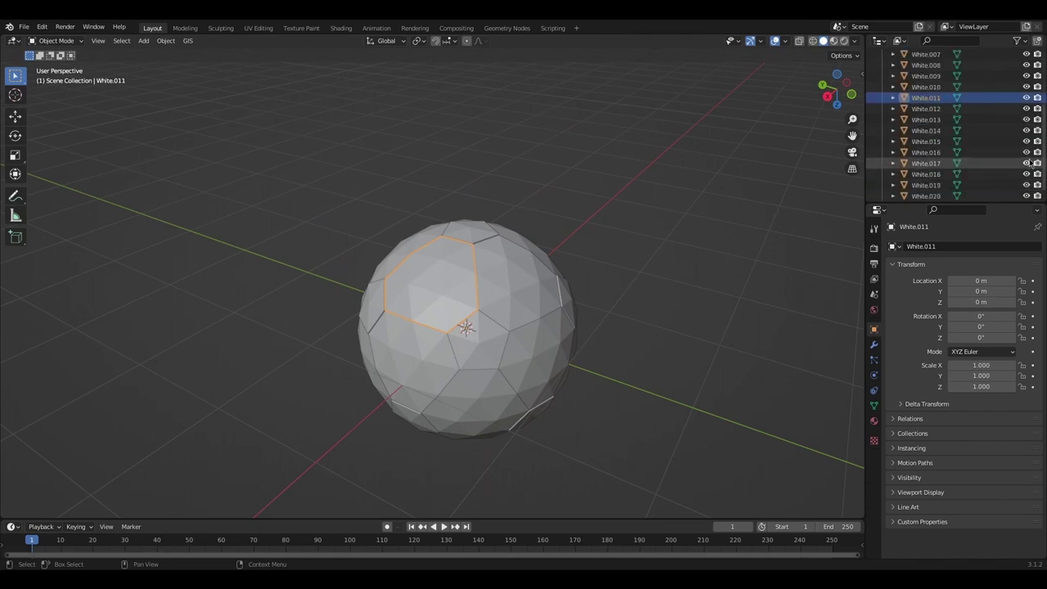
left_click(1027, 191)
- Extrude all faces of the hexagon panel White.011 along the normal and return to Object Mode
scroll(658, 199, "up", 3)
scroll(656, 199, "down", 1)
middle_click_drag(418, 181, 411, 167)
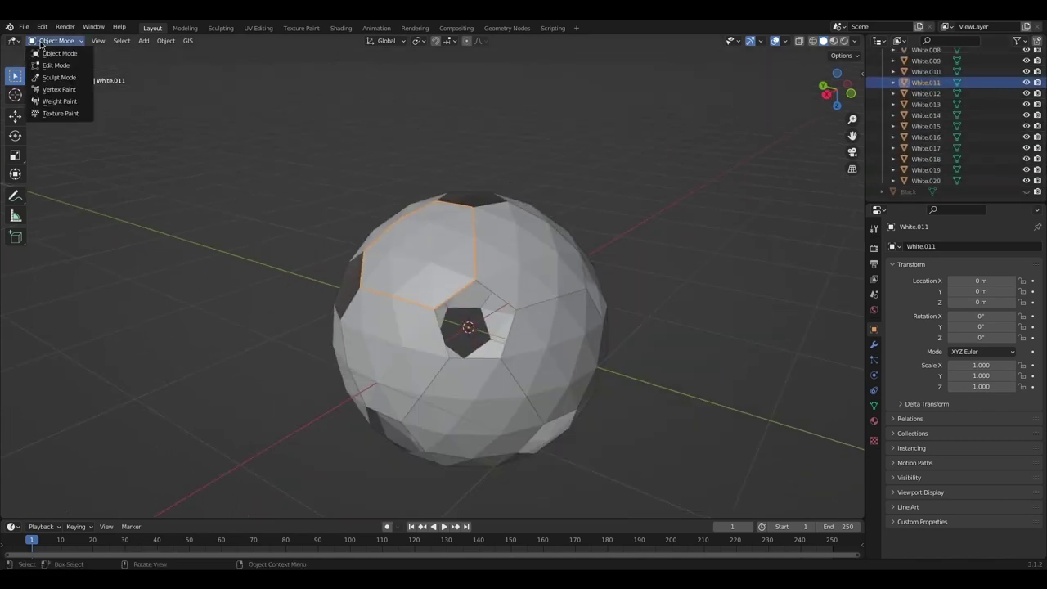
left_click(55, 65)
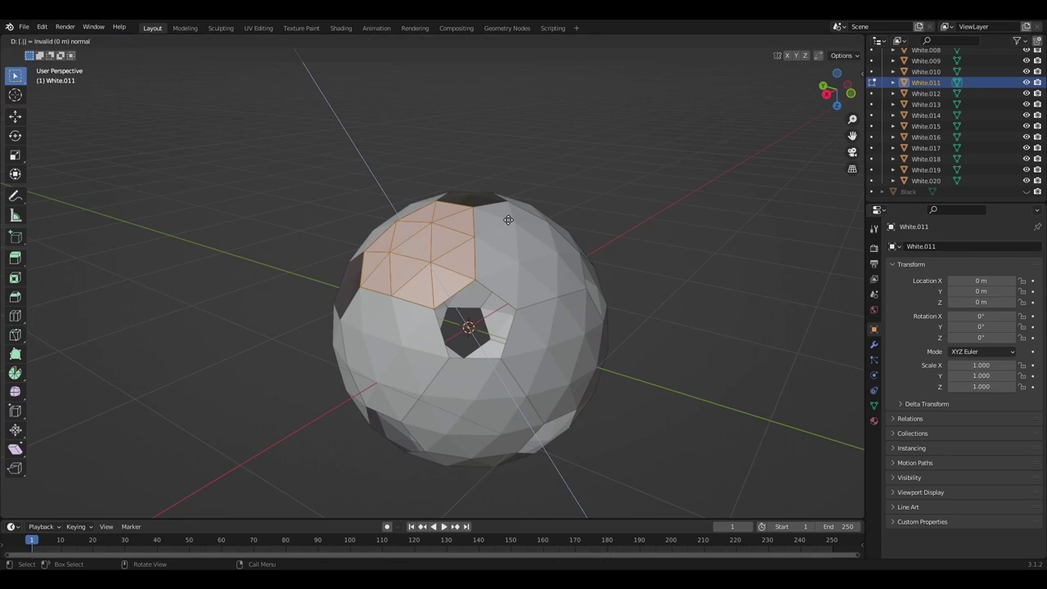
key("Return")
middle_click_drag(466, 228, 480, 214)
left_click(70, 43)
left_click(74, 55)
- Extrude the other white hexagon panels 0.01 m along their normals, entering Edit Mode on each panel object in turn
middle_click_drag(473, 301, 450, 297)
scroll(427, 258, "down", 1)
middle_click_drag(427, 258, 466, 275)
scroll(475, 244, "up", 3)
scroll(478, 261, "down", 3)
scroll(478, 262, "up", 1)
left_click(70, 66)
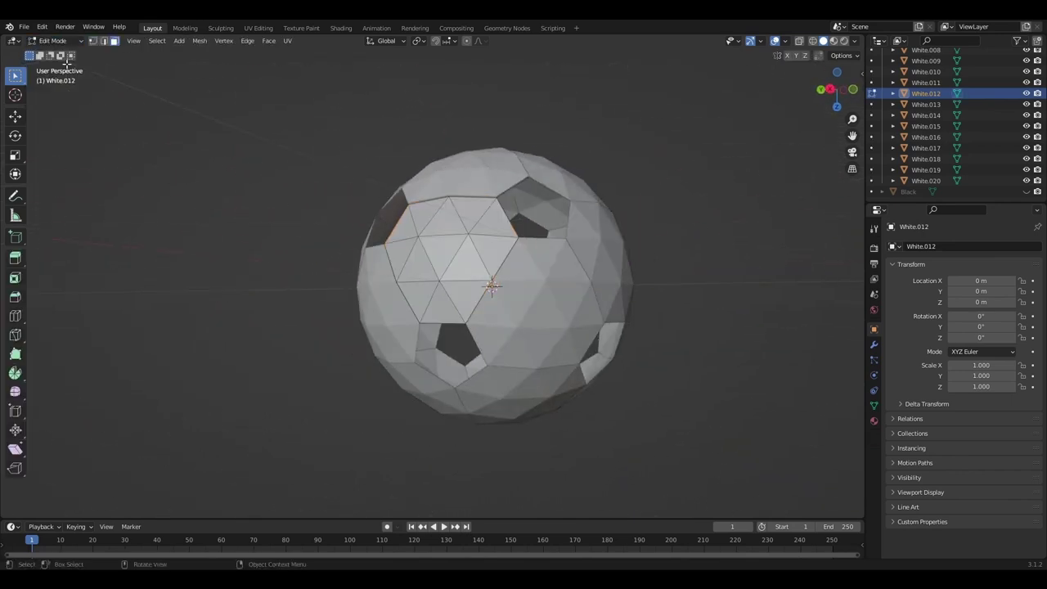
left_click(53, 40)
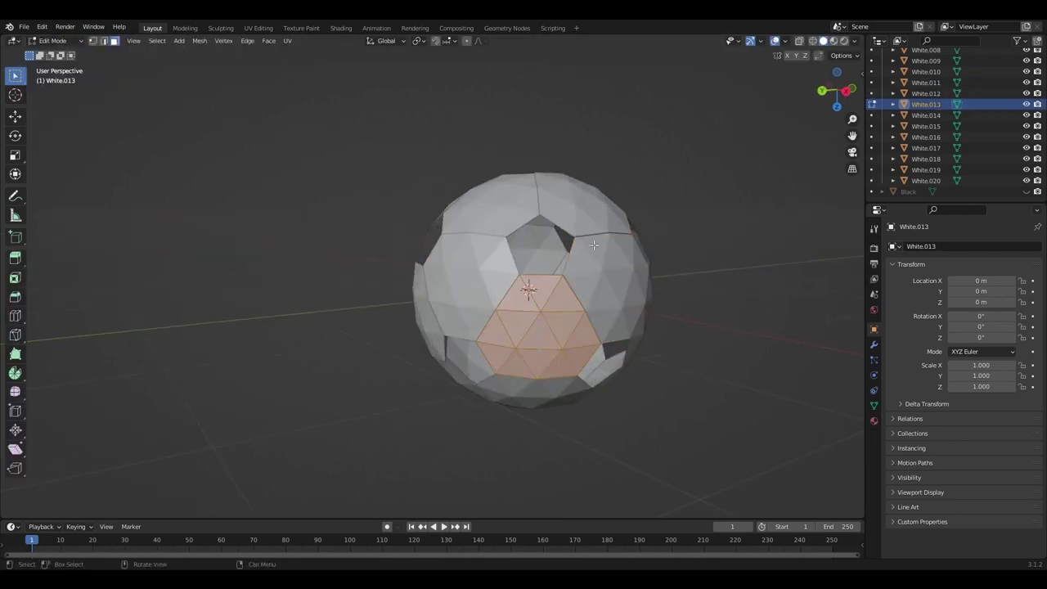
key("Tab")
key("Tab")
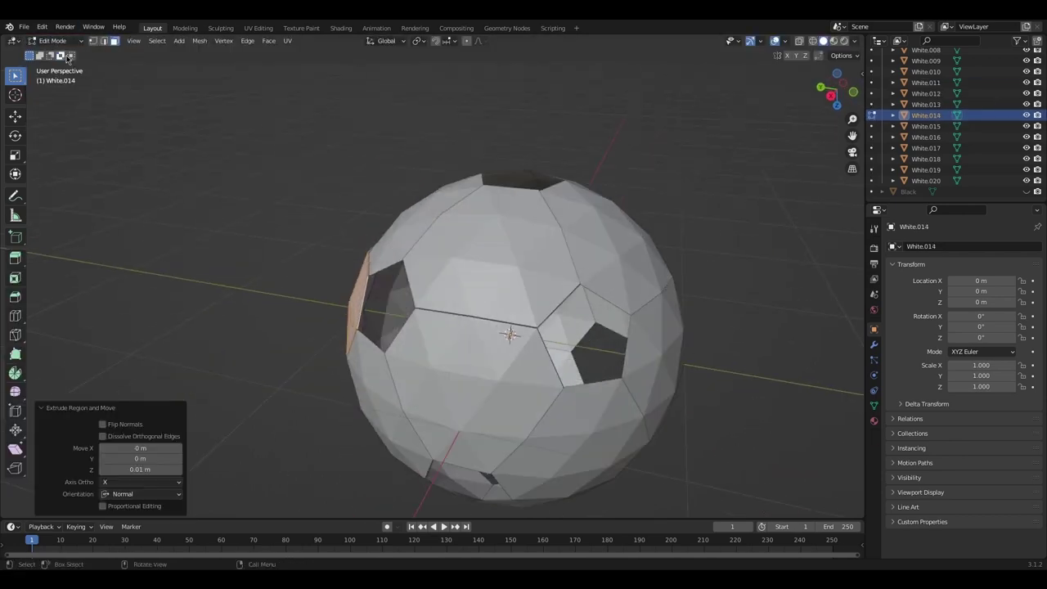
key("Tab")
left_click(502, 260)
key("Tab")
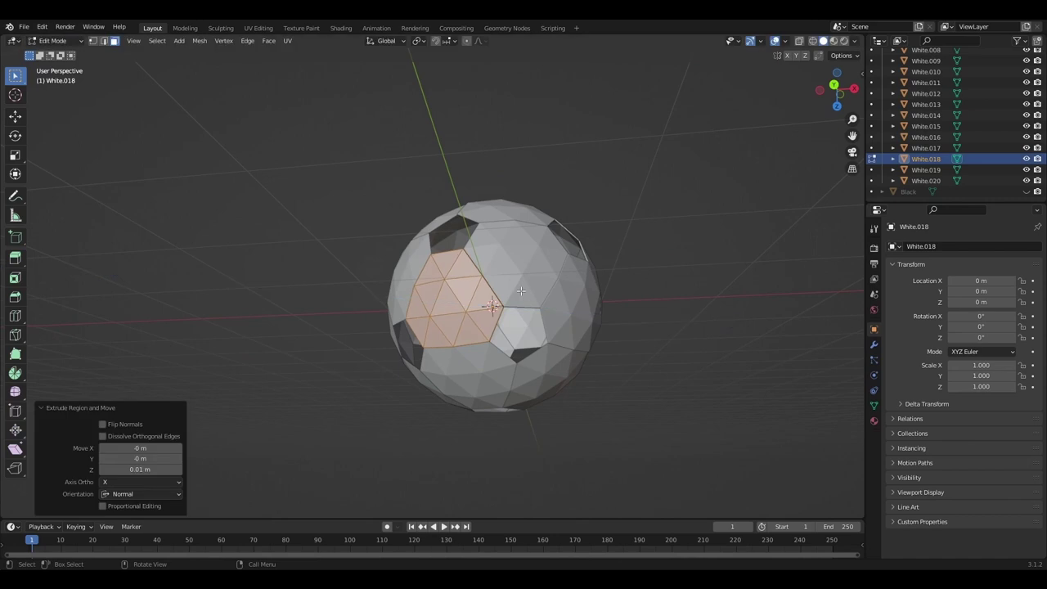
left_click(53, 41)
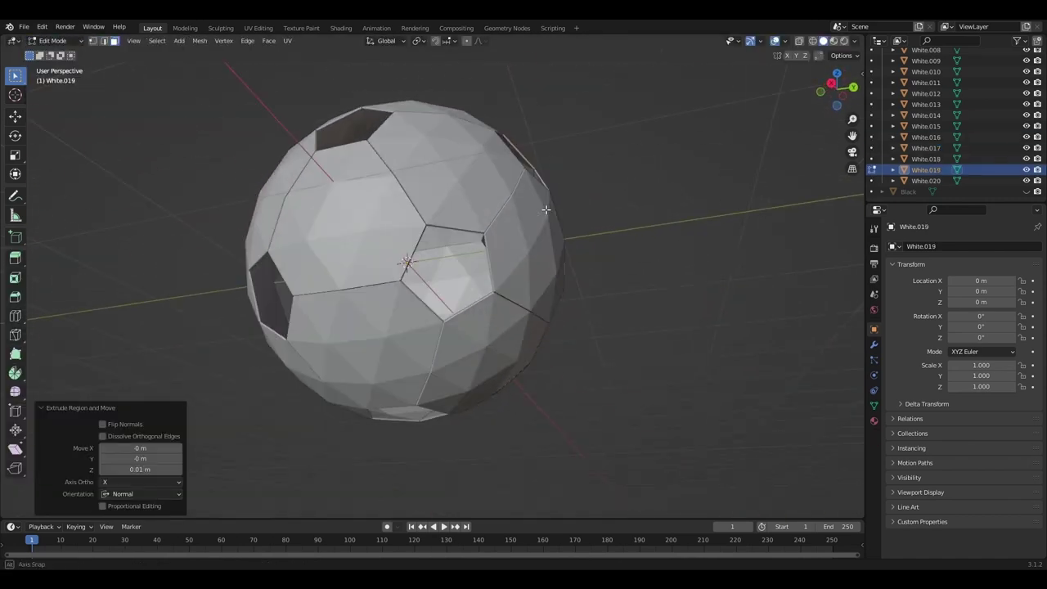
- Examine the extruded white panels and the seams between them from all around the ball
middle_click_drag(547, 209, 843, 243)
scroll(486, 286, "up", 4)
left_click_drag(844, 244, 841, 260)
middle_click_drag(483, 302, 462, 308)
middle_click_drag(505, 107, 550, 136)
scroll(458, 278, "down", 2)
middle_click_drag(458, 278, 520, 248)
scroll(520, 248, "down", 3)
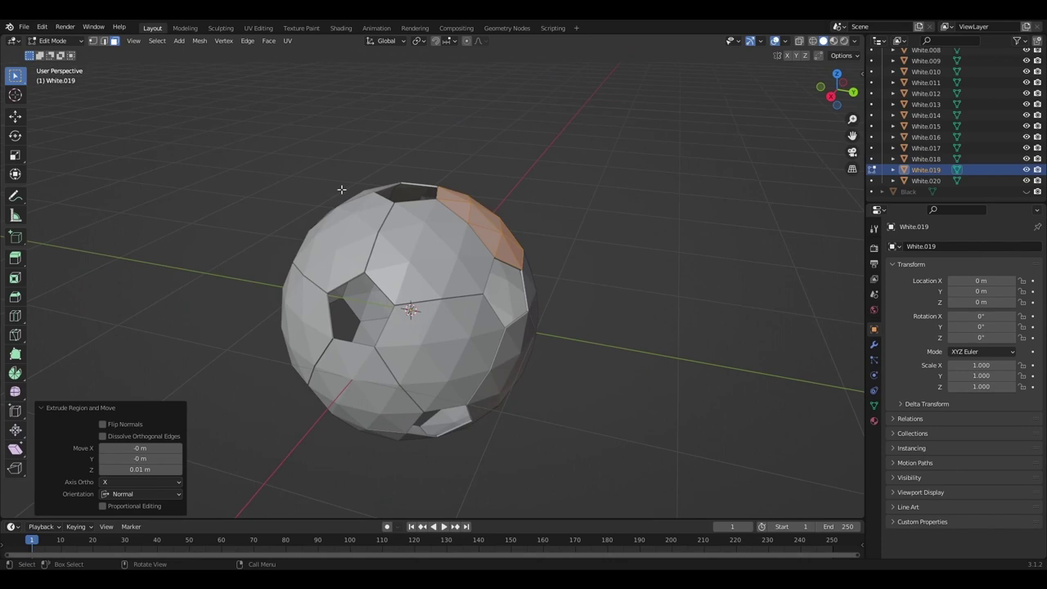
- Return to Object Mode, deselect the white panels and unhide the Black object
left_click(60, 53)
left_click(554, 318)
middle_click_drag(554, 318, 475, 321)
scroll(474, 321, "down", 3)
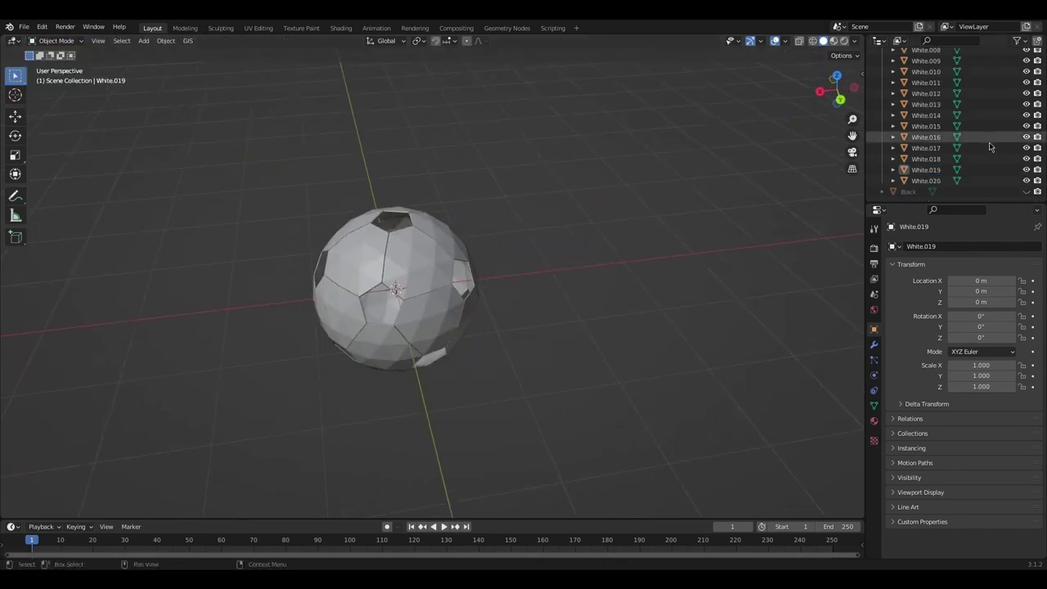
left_click(1027, 193)
- Inspect the assembled ball with the viewport overlays turned off, and turn the overlays back on
scroll(565, 248, "up", 3)
middle_click_drag(565, 248, 599, 221)
scroll(565, 249, "down", 3)
left_click(775, 41)
scroll(510, 230, "up", 4)
scroll(543, 199, "down", 5)
middle_click_drag(510, 229, 538, 241)
scroll(537, 241, "up", 3)
scroll(524, 241, "down", 3)
scroll(539, 239, "up", 4)
scroll(538, 239, "down", 2)
left_click_drag(237, 150, 512, 332)
scroll(513, 256, "down", 4)
left_click(576, 246)
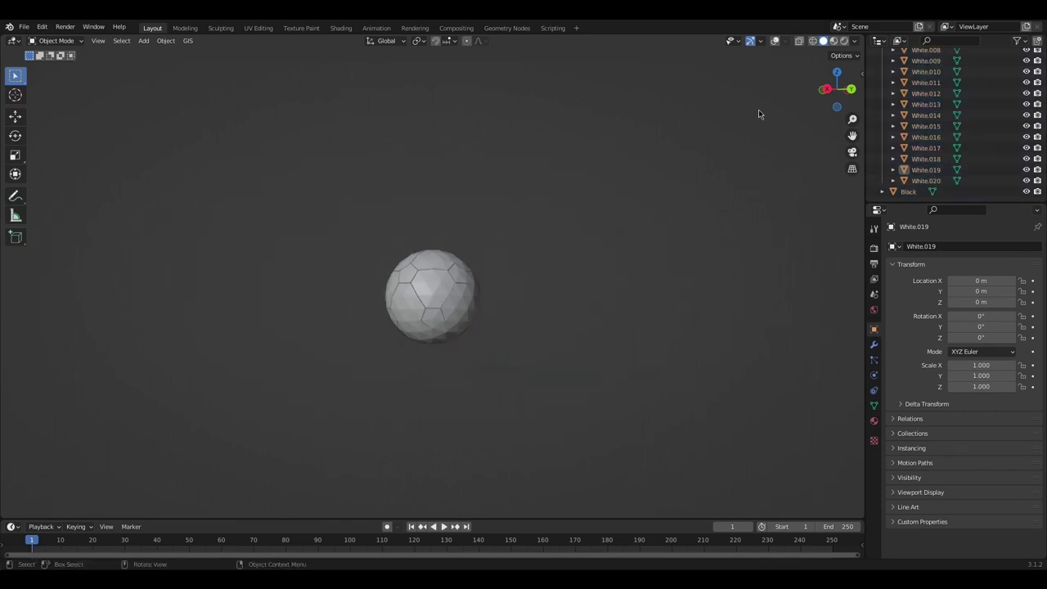
left_click(775, 41)
- Select all white and black panels, apply Shade Smooth to them and deselect everything
scroll(475, 223, "up", 5)
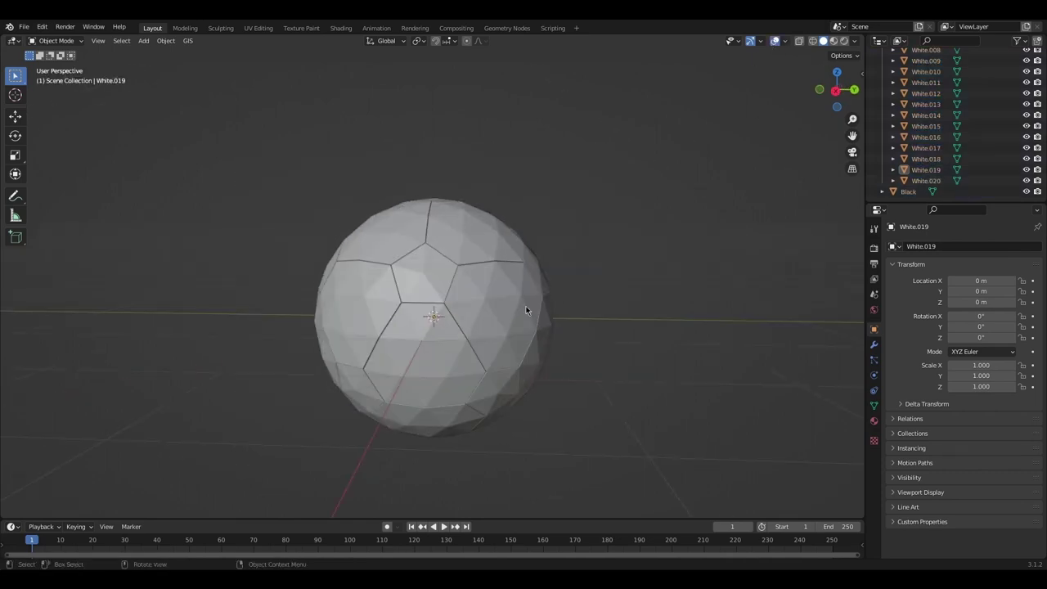
scroll(526, 310, "down", 2)
middle_click_drag(526, 310, 424, 290)
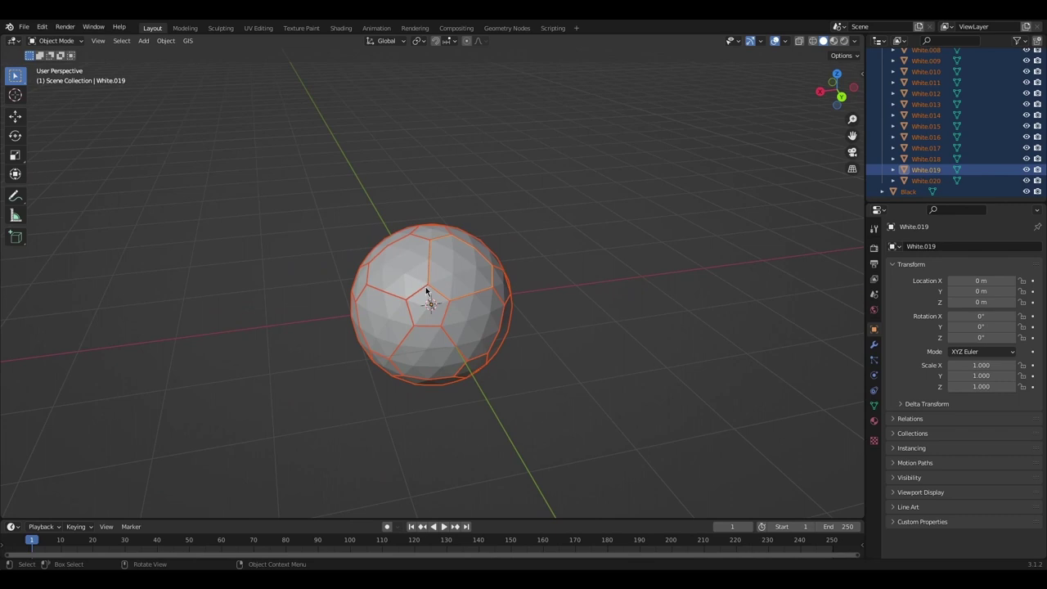
right_click(424, 279)
left_click(415, 281)
left_click(539, 220)
middle_click_drag(539, 220, 723, 285)
scroll(477, 264, "up", 3)
middle_click_drag(477, 260, 360, 310)
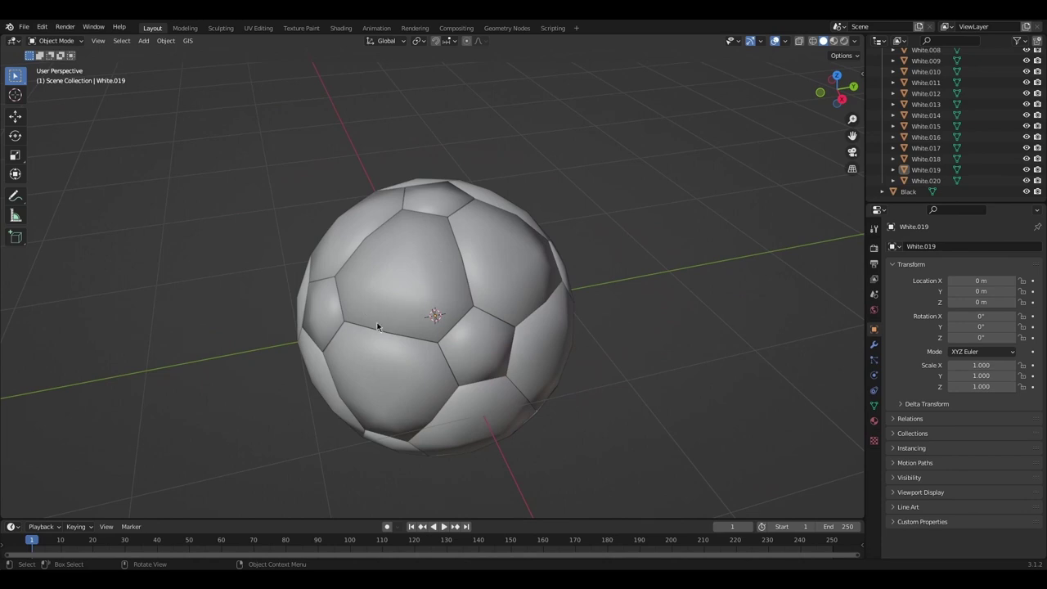
- Select all white and black panels, apply Shade Flat to them and deselect everything
scroll(354, 325, "down", 1)
mouse_move(431, 313)
middle_mouse_down()
mouse_move(437, 291)
mouse_move(441, 298)
middle_mouse_up()
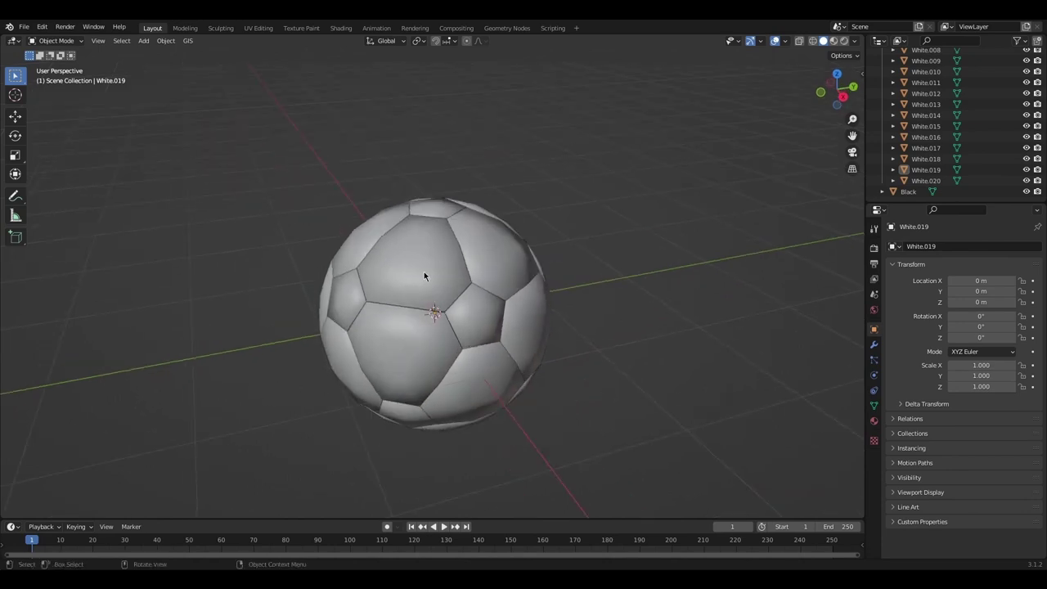
scroll(451, 268, "down", 3)
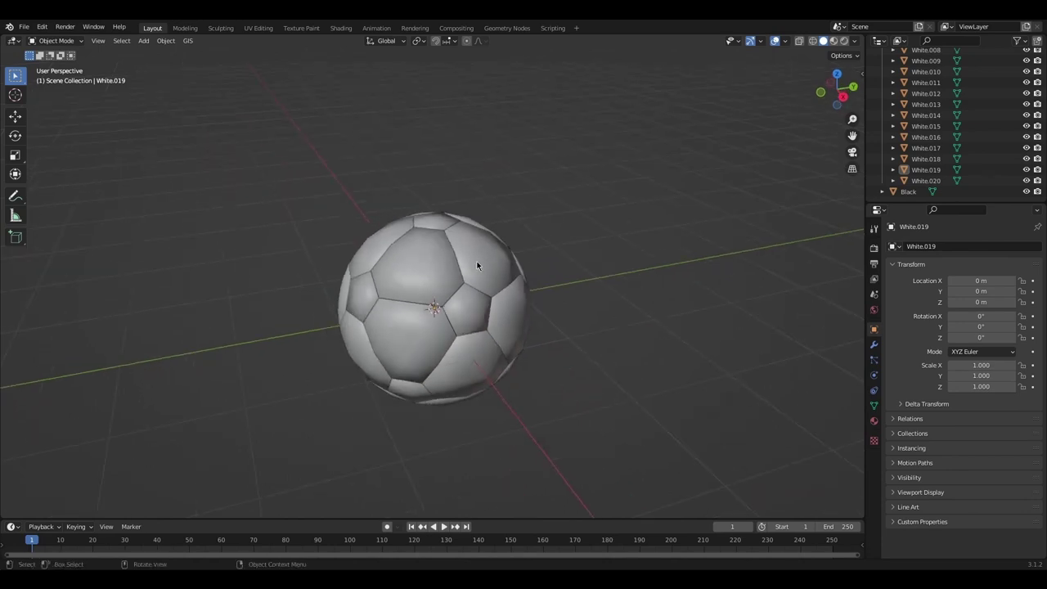
key("a")
right_click(434, 248)
left_click(432, 259)
left_click(553, 255)
- Hide the Black object and join all the white panels into a single object
middle_click_drag(558, 255, 561, 238)
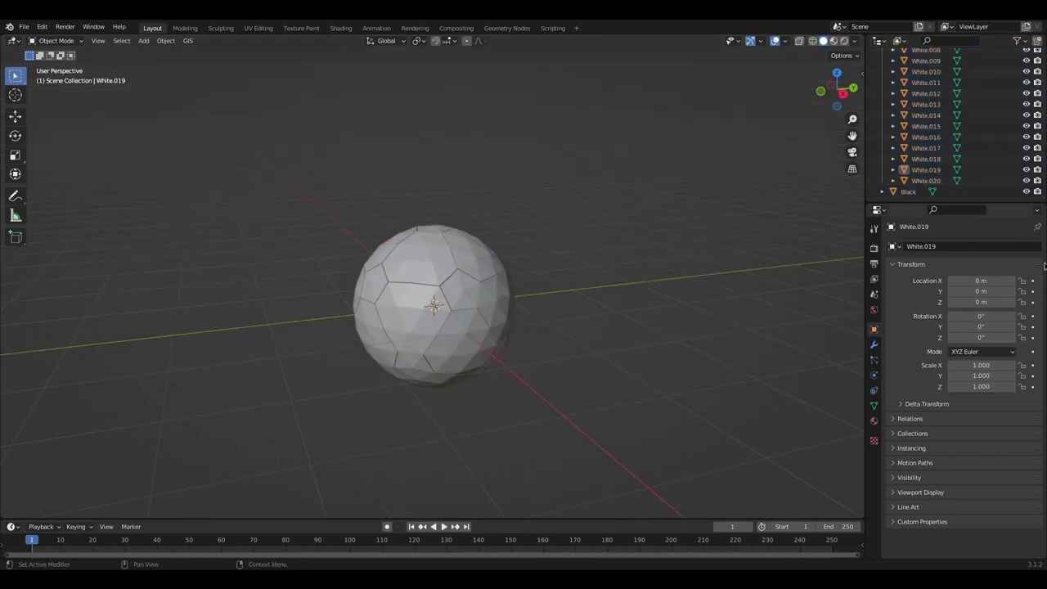
scroll(578, 259, "up", 2)
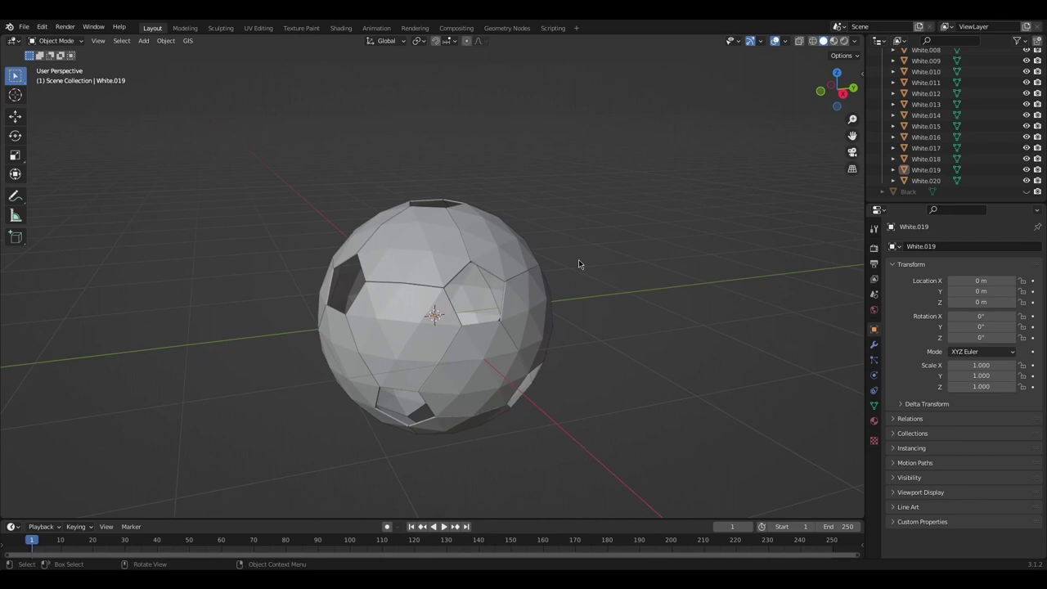
key("a")
right_click(481, 222)
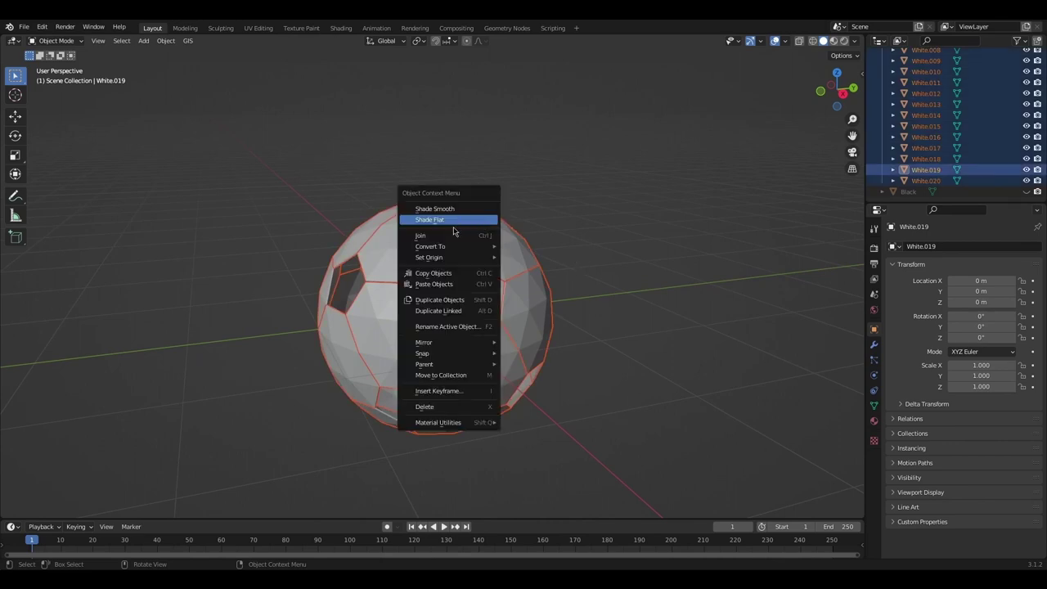
left_click(459, 221)
- Unhide the Black object and add an Edge Split modifier to it
middle_click_drag(541, 242, 767, 205)
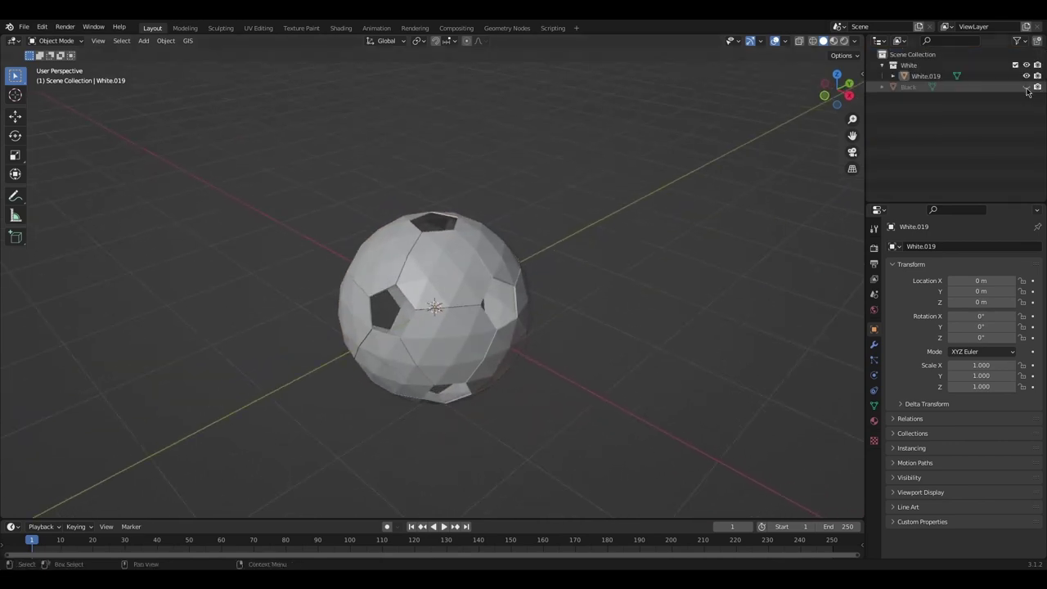
left_click(875, 344)
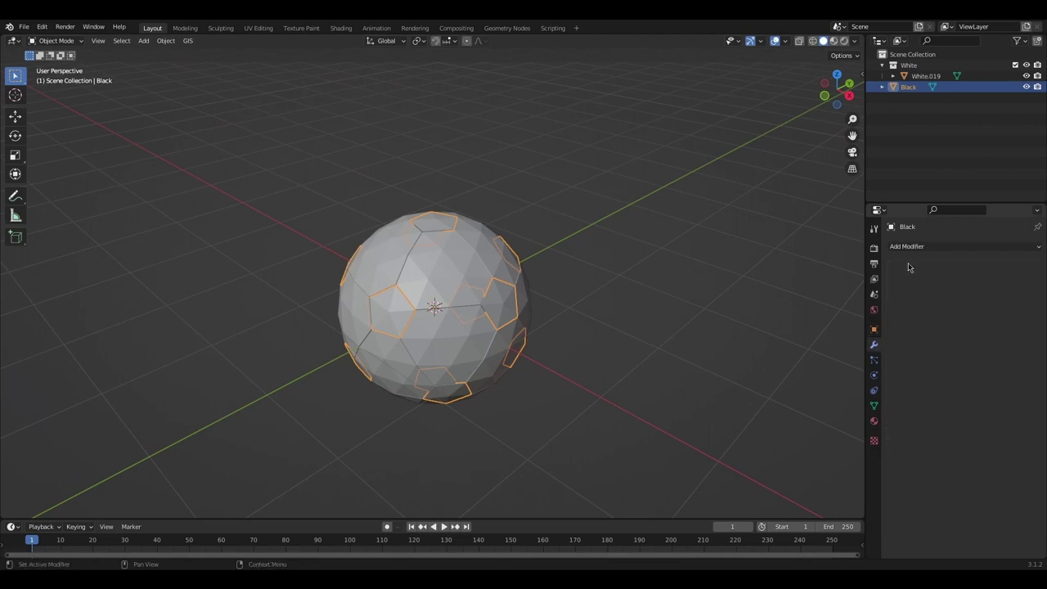
left_click(913, 248)
left_click(922, 250)
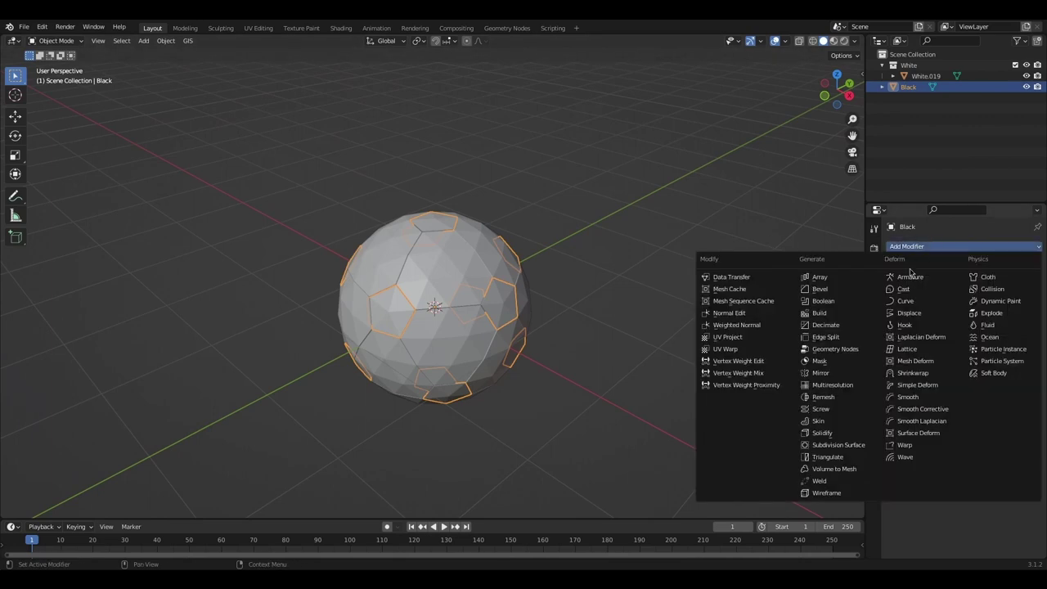
left_click(835, 337)
- Select the joined white panels and add an Edge Split modifier to them
middle_click_drag(582, 288, 549, 240)
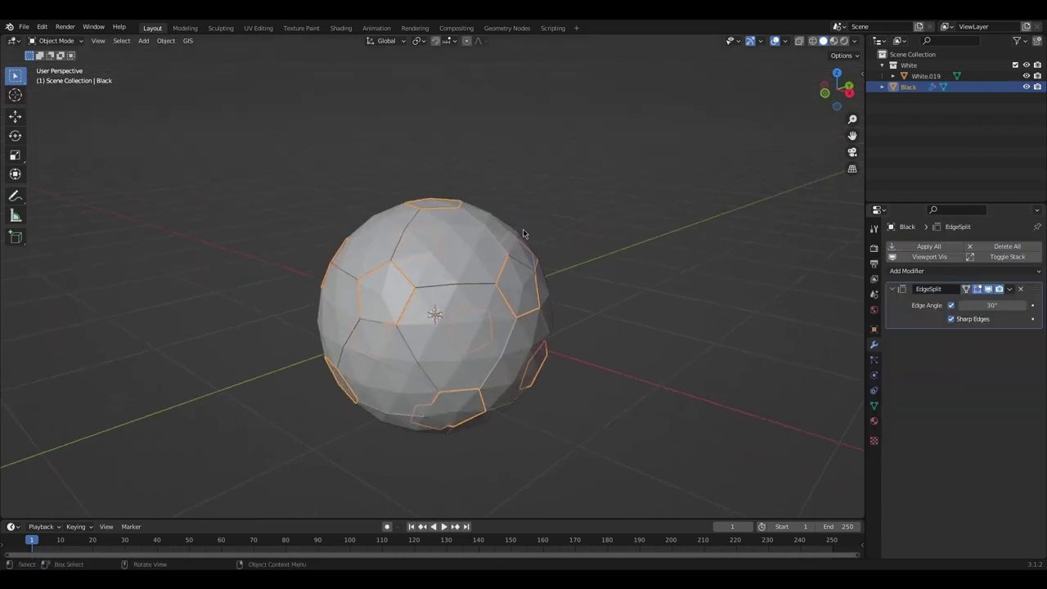
left_click(463, 256)
left_click(931, 247)
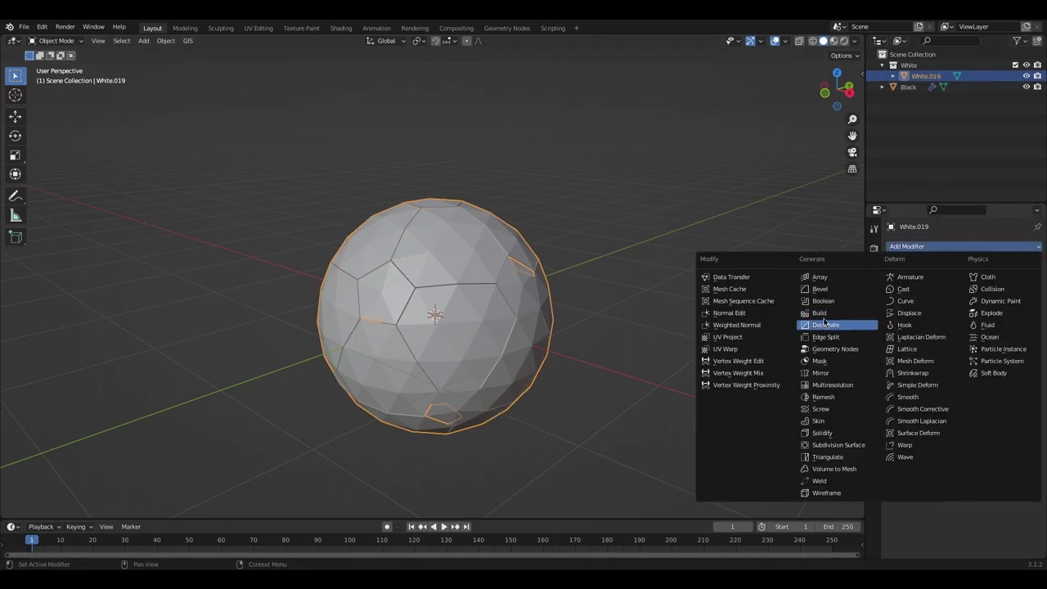
left_click(826, 337)
- Select both the white and black objects, apply Shade Smooth and deselect everything
key("a")
right_click(450, 262)
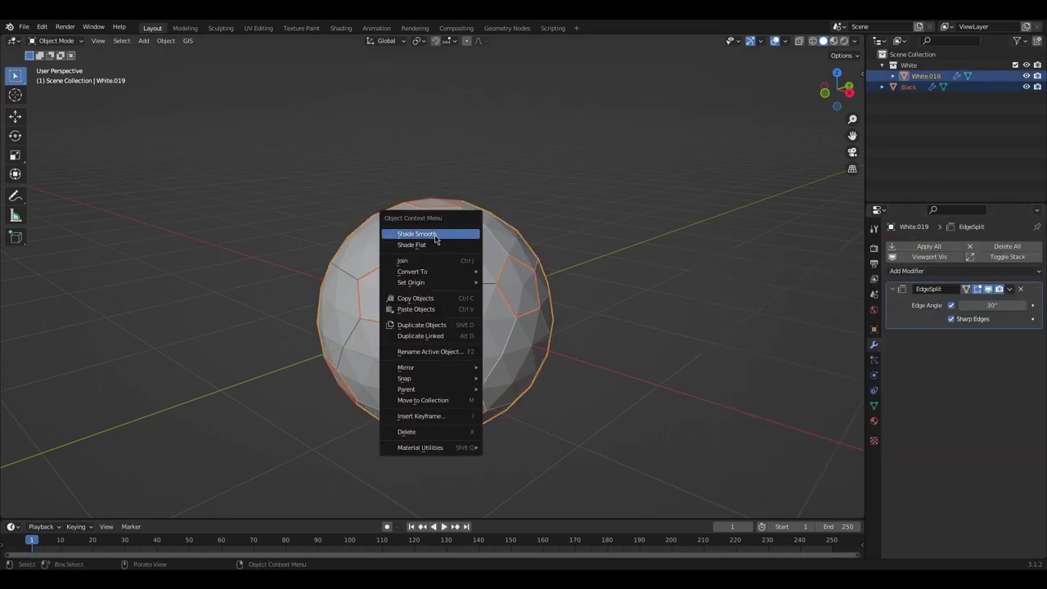
left_click(435, 237)
left_click(551, 268)
- Remove the Edge Split modifier from the Black object and add it again
scroll(551, 268, "up", 2)
middle_click_drag(551, 268, 694, 257)
scroll(693, 258, "up", 2)
left_click(1020, 291)
middle_click_drag(769, 237, 787, 213)
left_click(959, 247)
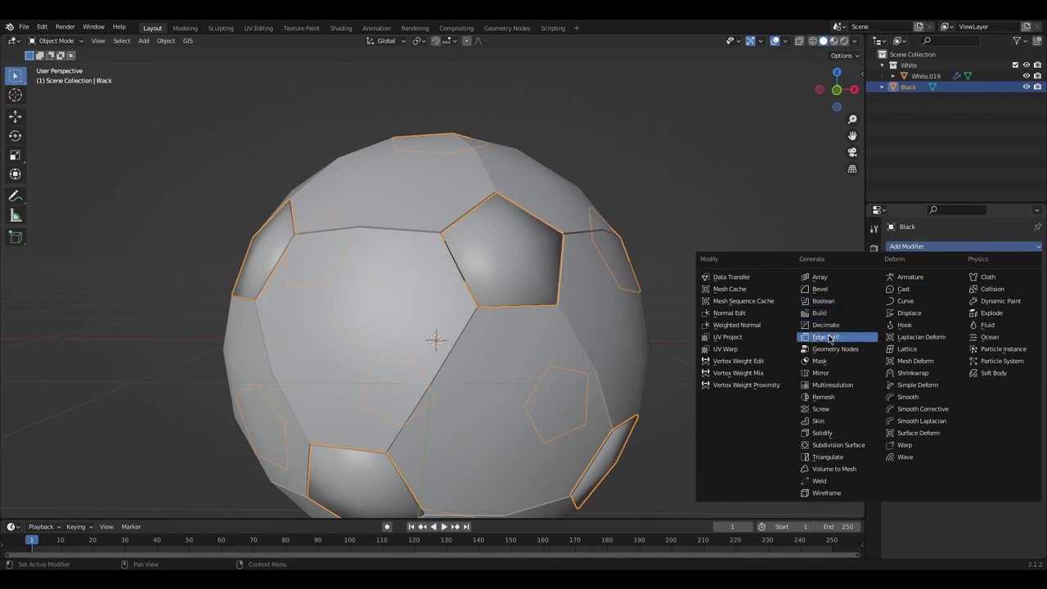
left_click(829, 338)
- Examine the smooth shading and the panel seams from all around the ball
scroll(462, 284, "up", 3)
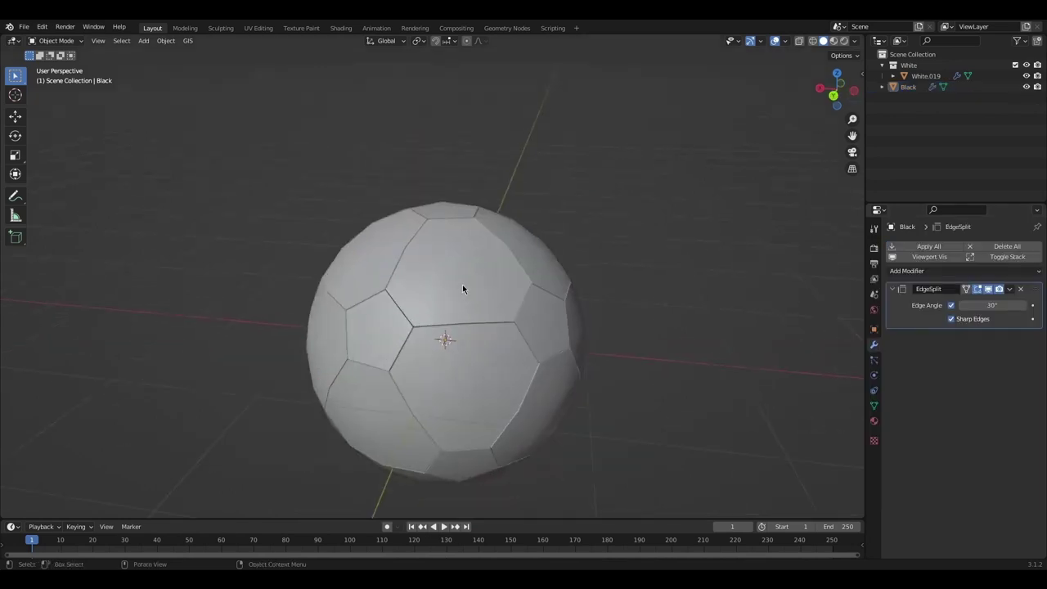
middle_click_drag(462, 284, 483, 253)
scroll(528, 276, "down", 4)
scroll(491, 283, "up", 8)
left_click(285, 267)
scroll(423, 290, "down", 4)
middle_click_drag(458, 288, 281, 294)
scroll(393, 287, "down", 5)
scroll(509, 280, "up", 3)
middle_click_drag(509, 282, 489, 290)
scroll(489, 290, "up", 3)
scroll(491, 287, "down", 6)
left_click(546, 203)
middle_click_drag(550, 204, 356, 260)
scroll(356, 260, "down", 1)
scroll(393, 269, "up", 2)
middle_click_drag(433, 277, 673, 301)
scroll(674, 301, "up", 2)
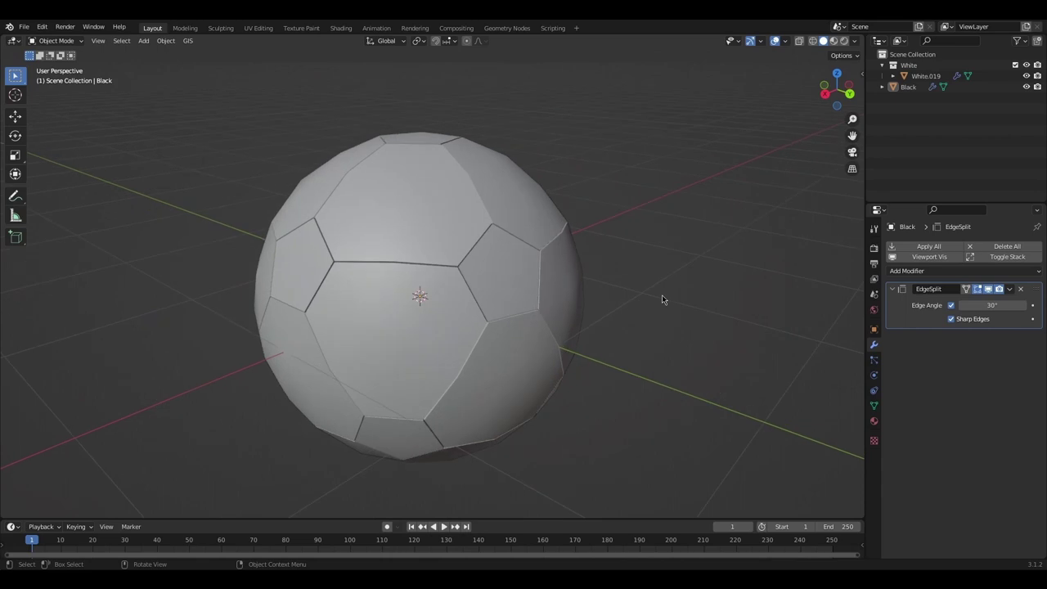
- Enter Edit Mode on the Black object and hide the White collection
key("Tab")
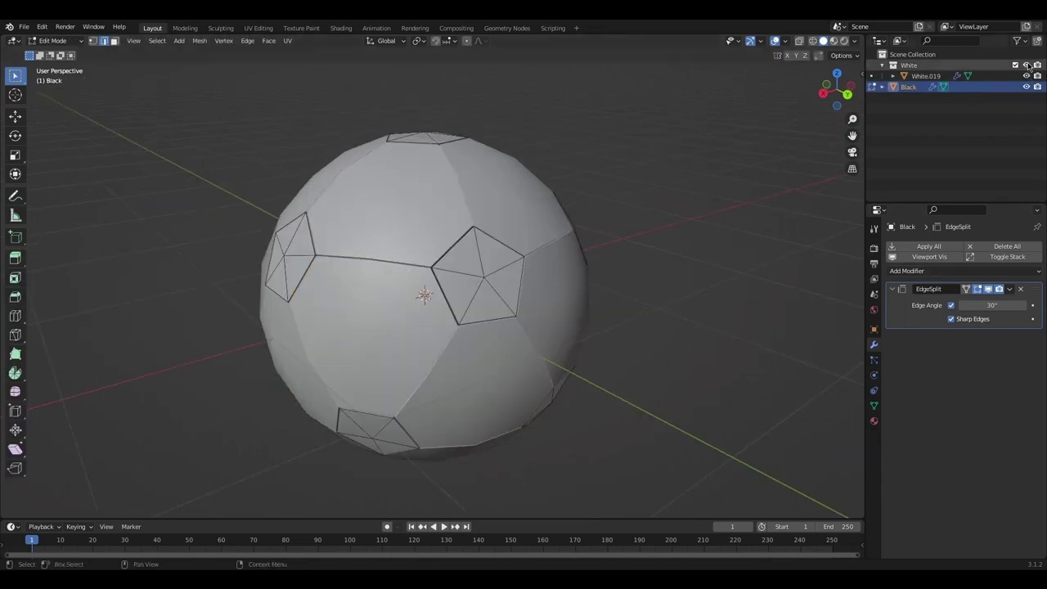
left_click(1027, 66)
scroll(544, 253, "up", 2)
mouse_move(545, 253)
middle_mouse_down()
mouse_move(597, 269)
mouse_move(556, 269)
middle_mouse_up()
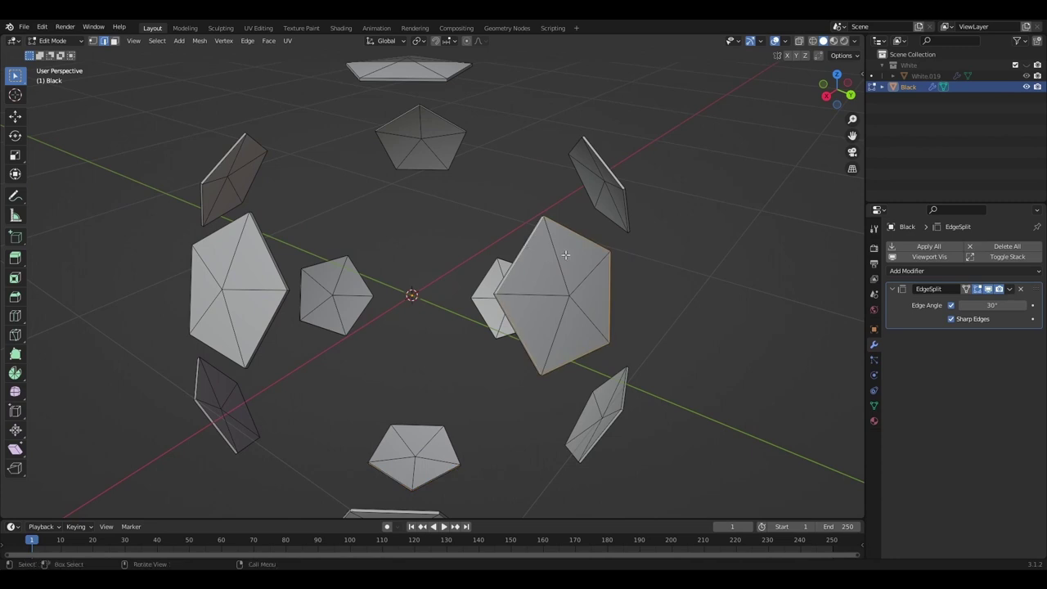
- Bevel the selected outer rim edges of one black pentagon with a width of about 0.002 m
middle_click_drag(557, 256, 508, 252)
scroll(552, 298, "down", 2)
middle_click_drag(522, 288, 550, 260)
scroll(549, 260, "up", 1)
scroll(595, 224, "up", 1)
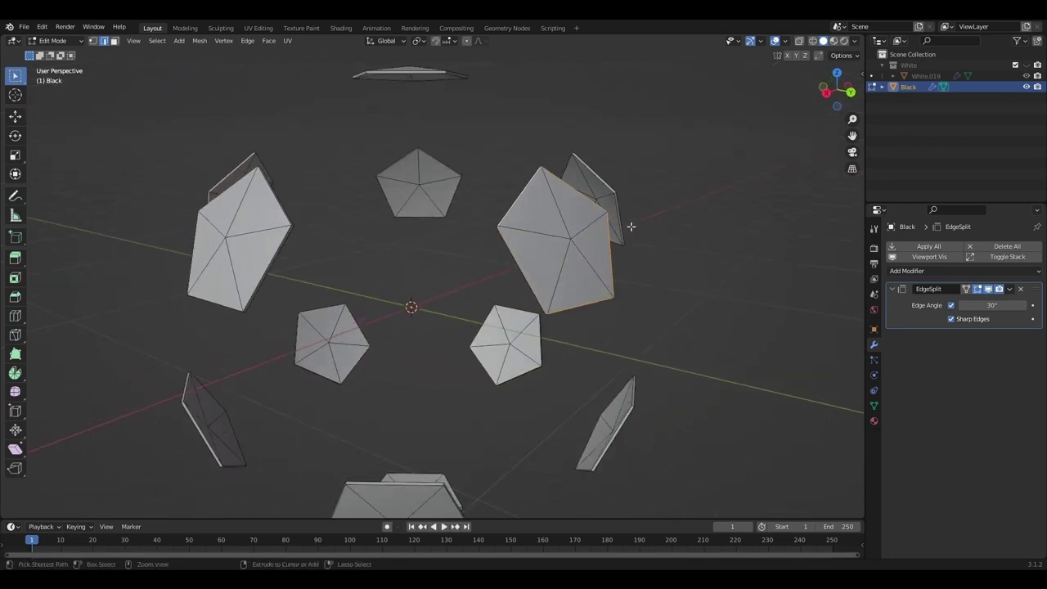
key("ctrl+b")
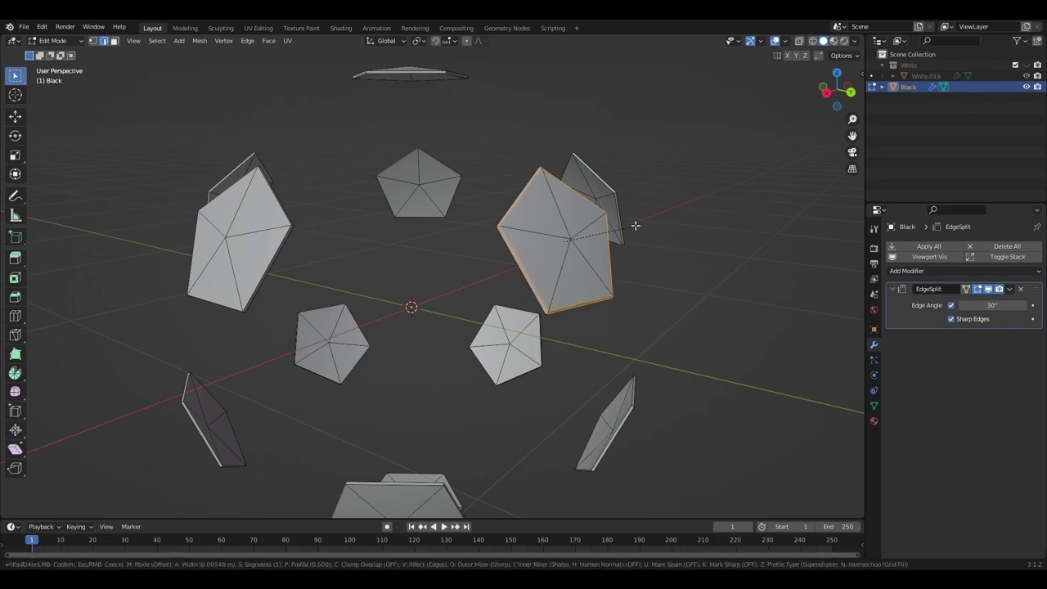
left_click(633, 227)
scroll(633, 227, "up", 2)
mouse_move(633, 226)
middle_mouse_down()
mouse_move(608, 230)
mouse_move(626, 229)
middle_mouse_up()
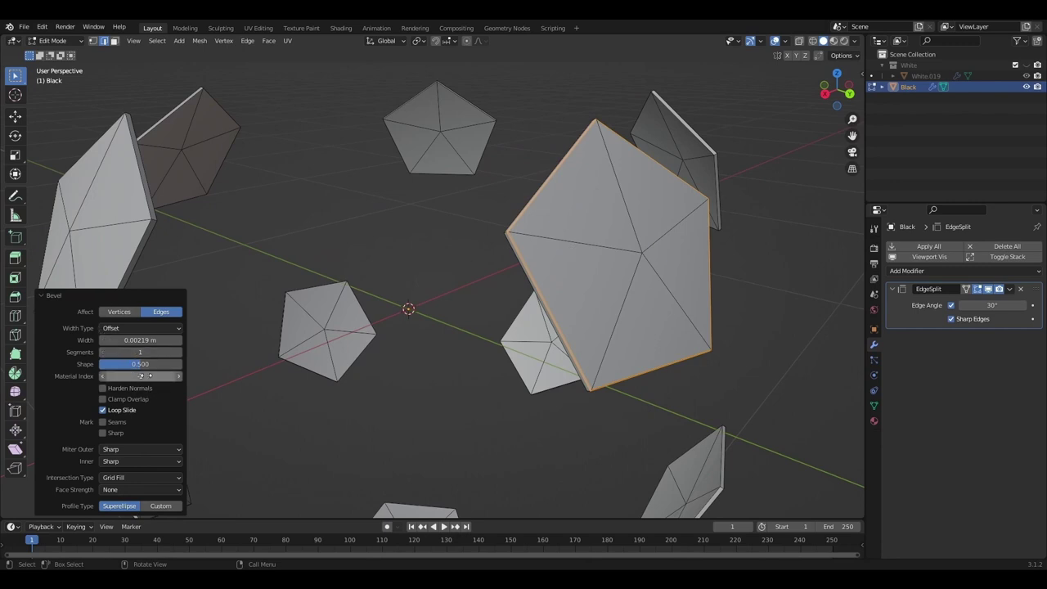
- Set the bevel to 3 segments and enable Clamp Overlap
scroll(545, 280, "up", 4)
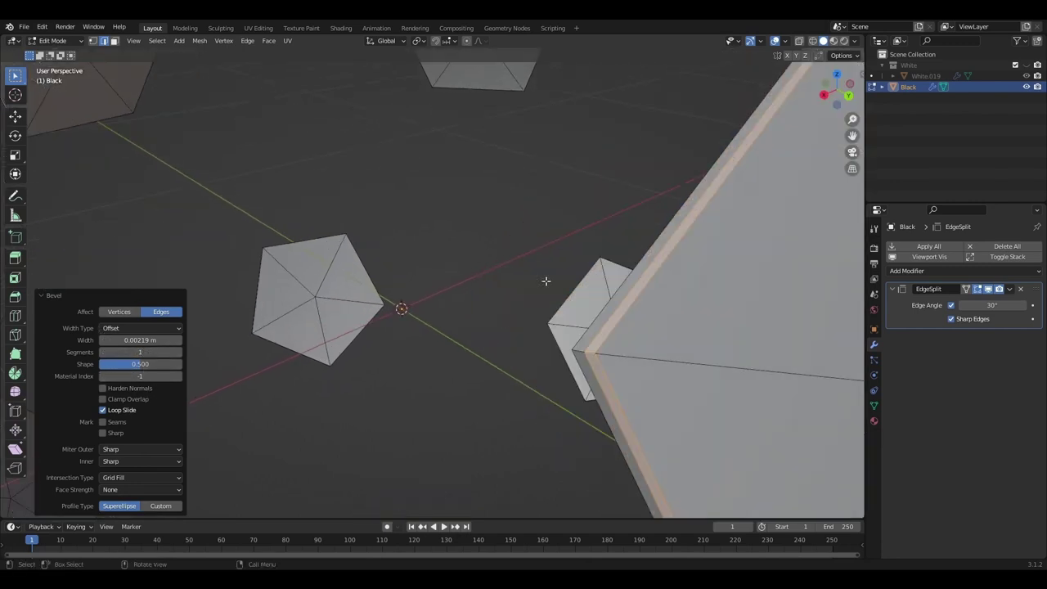
left_click(140, 352)
type("3")
key("Return")
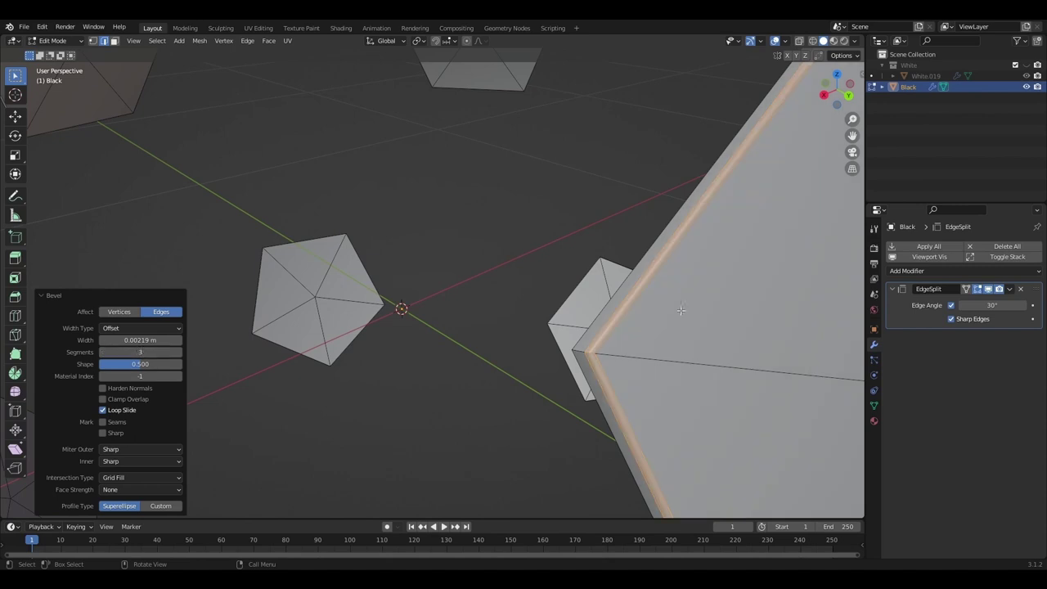
left_click(140, 353)
key("Return")
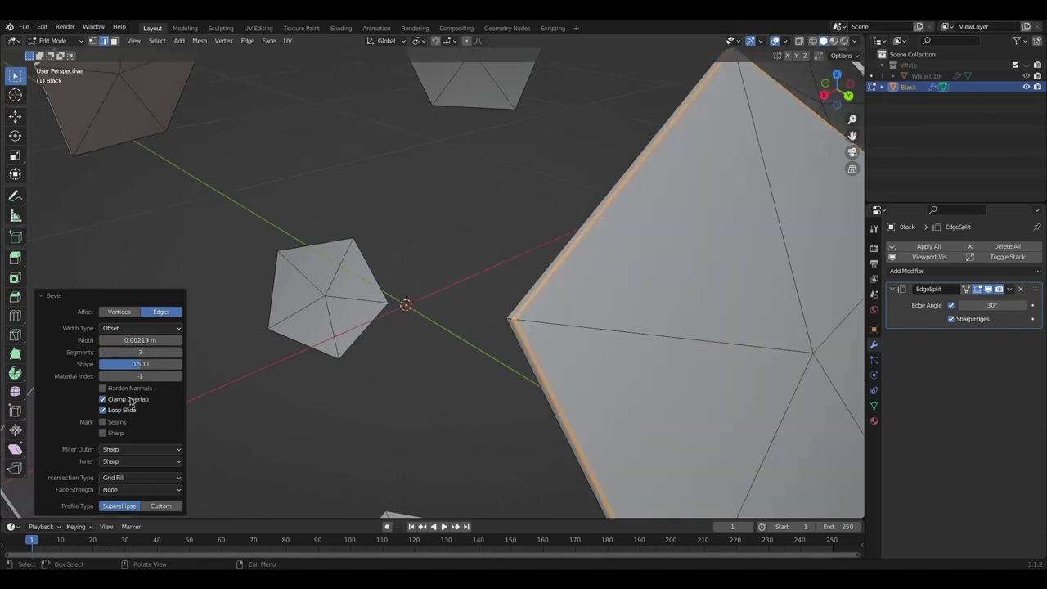
left_click(104, 399)
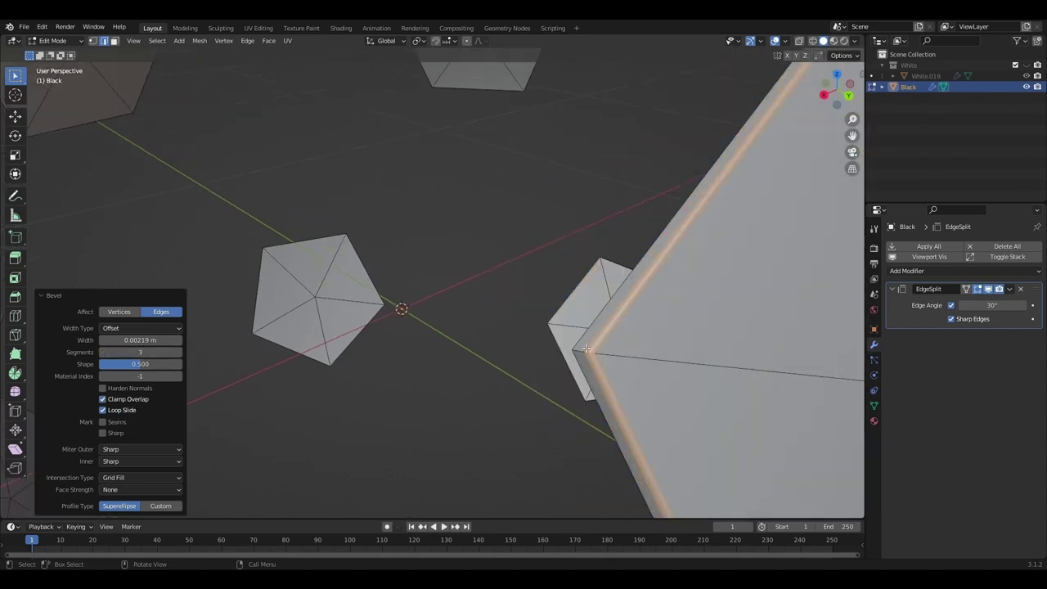
- Try a bevel width of 0.0222 m on the pentagon's rim and compare it with Clamp Overlap off and on
left_click_drag(140, 341, 155, 341)
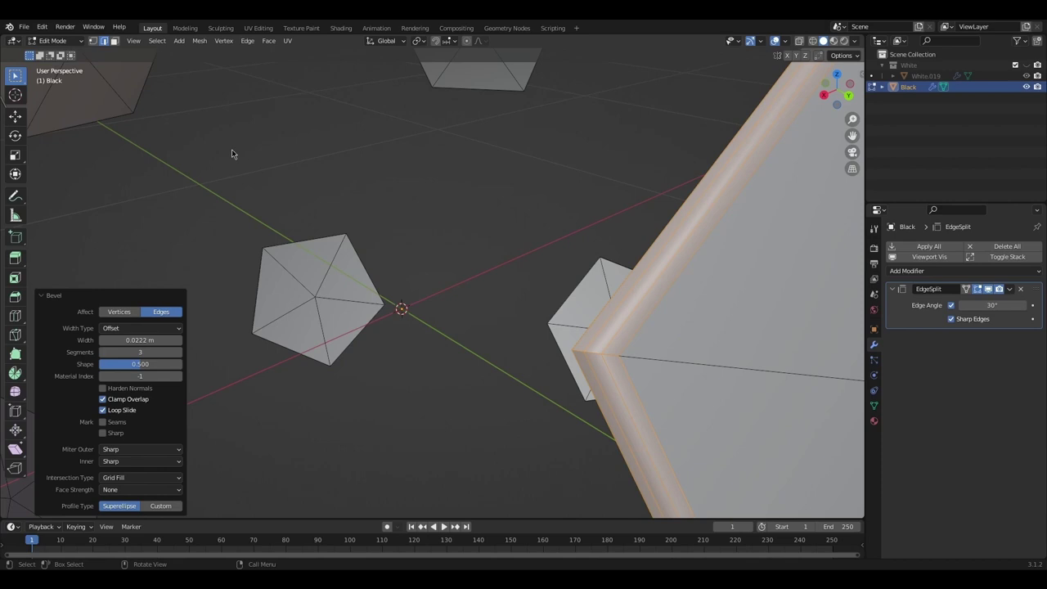
scroll(539, 284, "down", 3)
left_click(131, 400)
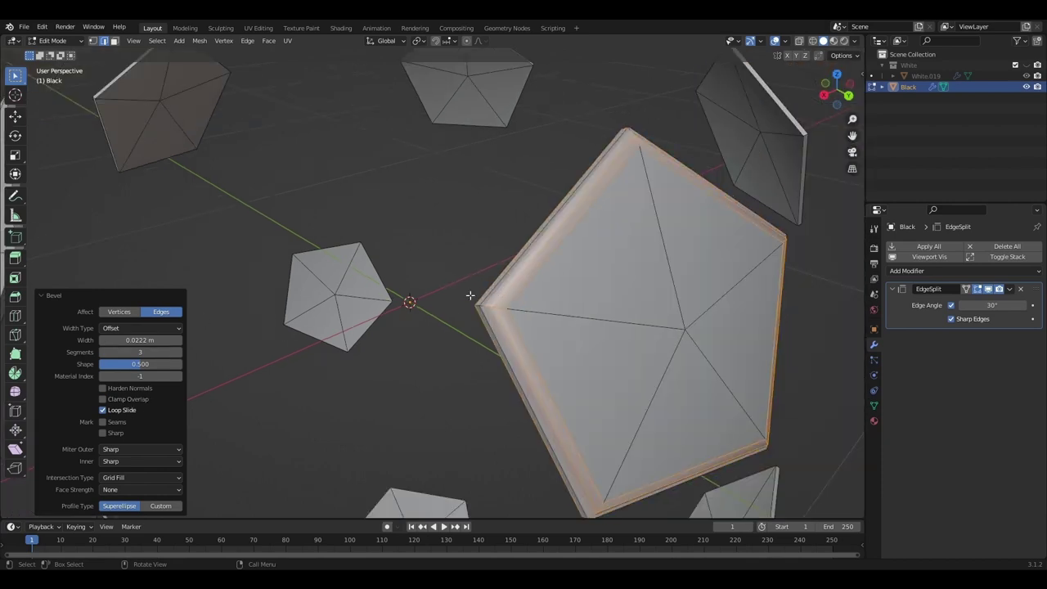
scroll(608, 340, "up", 4)
scroll(618, 333, "down", 3)
middle_click_drag(610, 321, 593, 309)
scroll(592, 309, "up", 1)
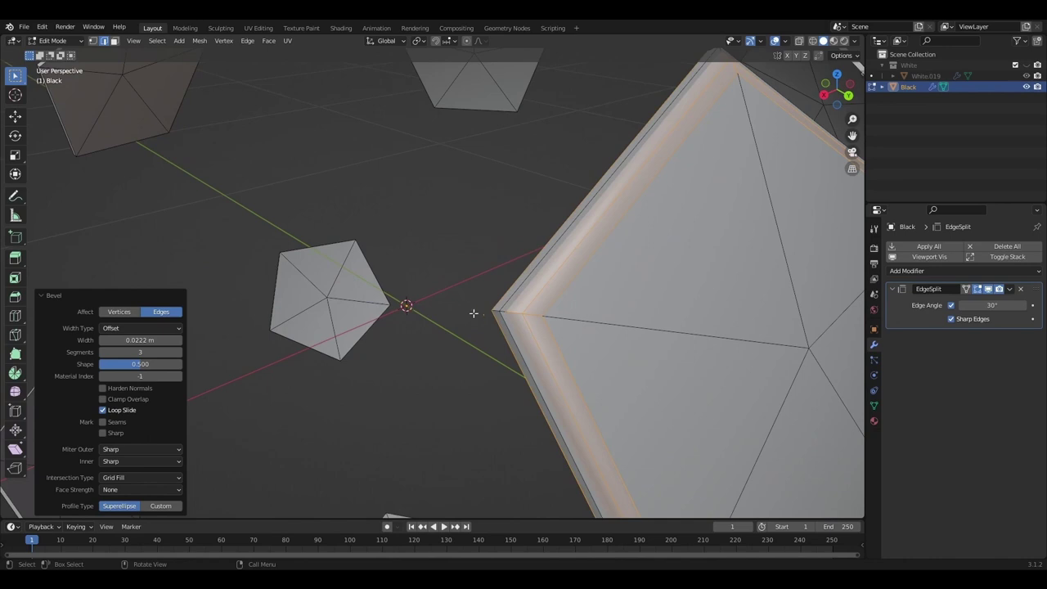
scroll(468, 311, "up", 2)
left_click(124, 401)
scroll(399, 292, "down", 2)
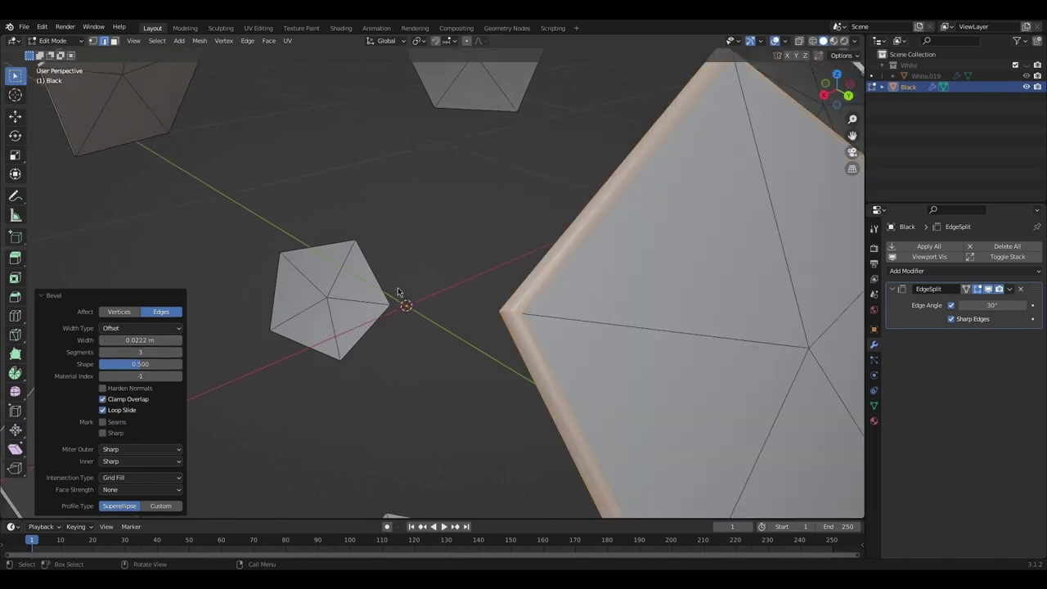
- Set the bevel width to 0.01 m and return to Object Mode
left_click(128, 340)
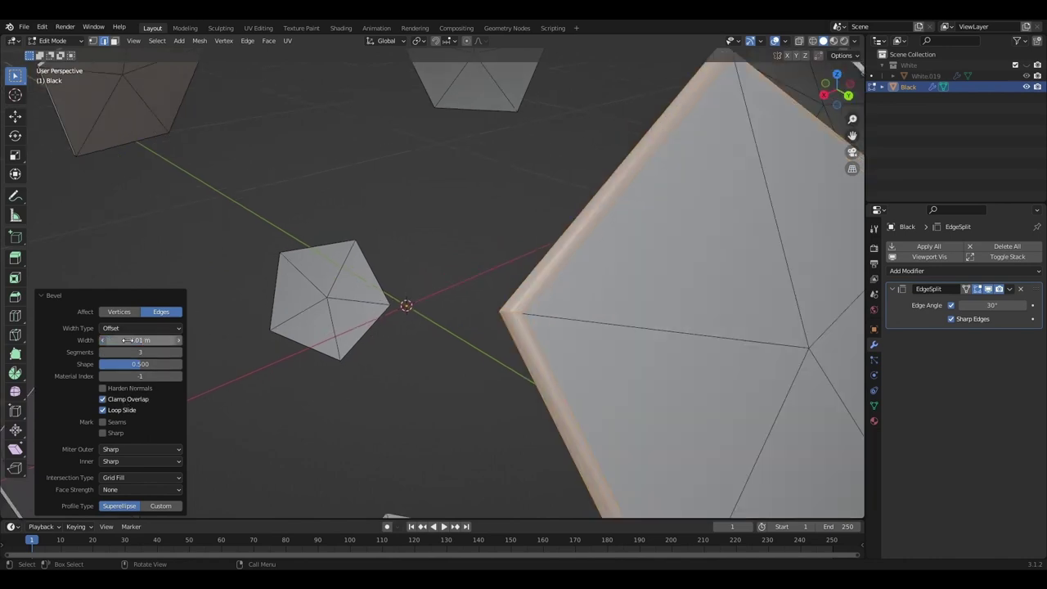
scroll(292, 205, "down", 6)
scroll(589, 228, "up", 6)
middle_click_drag(601, 222, 644, 227)
scroll(594, 181, "down", 4)
left_click(594, 181)
scroll(622, 196, "up", 1)
left_click(70, 42)
left_click(72, 54)
- Examine the black pentagons in Object Mode and Edit Mode, and deselect the Black object in Object Mode
scroll(655, 222, "up", 2)
scroll(642, 238, "up", 1)
scroll(642, 237, "down", 5)
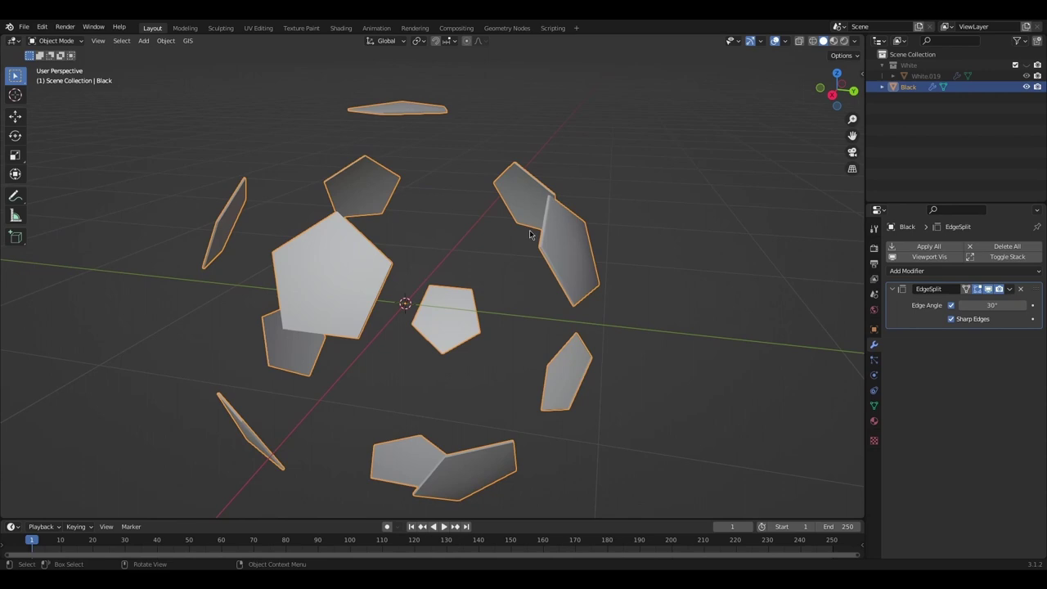
left_click_drag(848, 139, 906, 132)
left_click(65, 42)
left_click(60, 64)
middle_click_drag(323, 139, 532, 123)
scroll(532, 122, "down", 2)
left_click(65, 42)
left_click(65, 54)
left_click(547, 262)
scroll(547, 262, "up", 6)
middle_click_drag(546, 263, 612, 268)
scroll(609, 269, "down", 6)
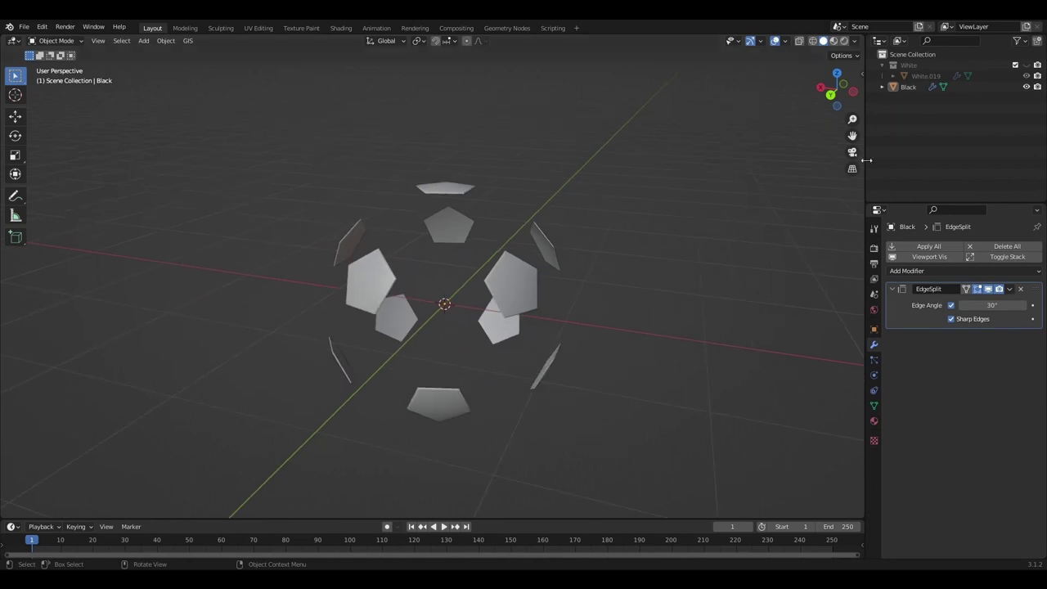
- Unhide the White collection and examine the seams around the black pentagons
left_click(1027, 67)
scroll(536, 232, "up", 6)
middle_click_drag(533, 232, 588, 235)
scroll(585, 235, "up", 2)
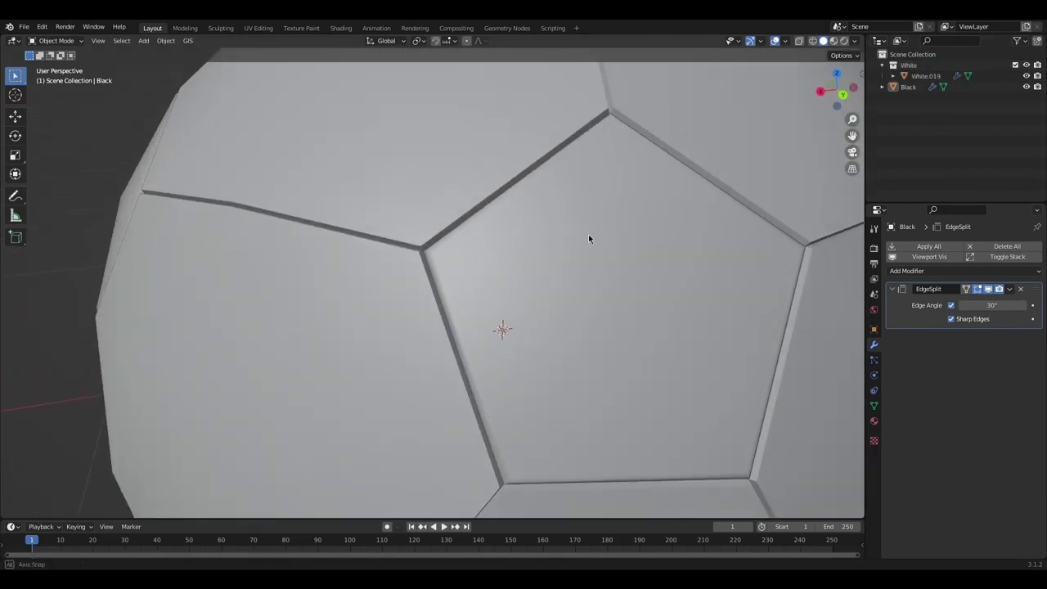
scroll(588, 234, "up", 1)
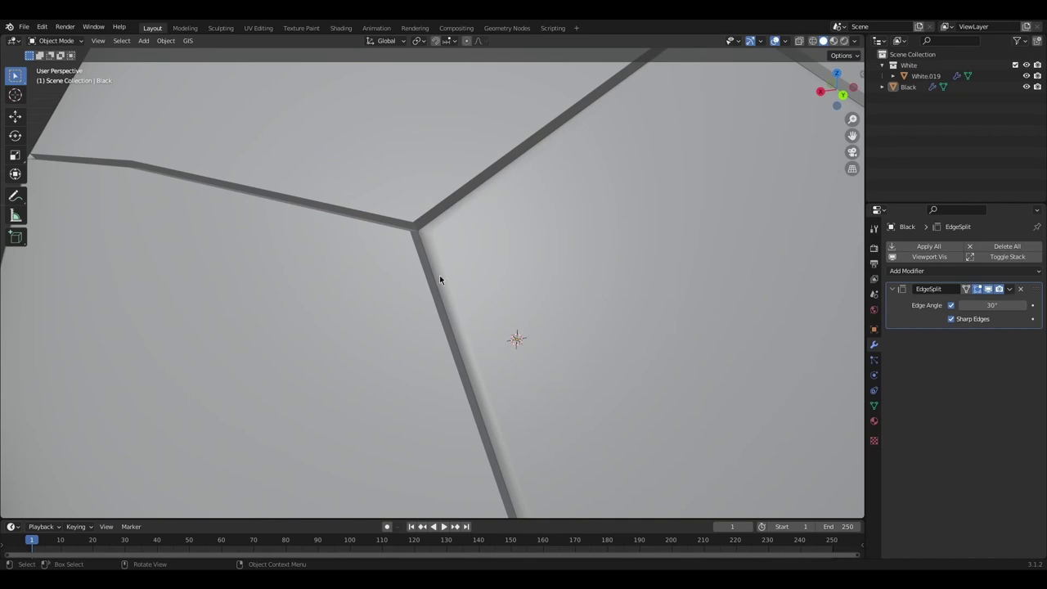
scroll(453, 306, "down", 5)
scroll(434, 246, "up", 3)
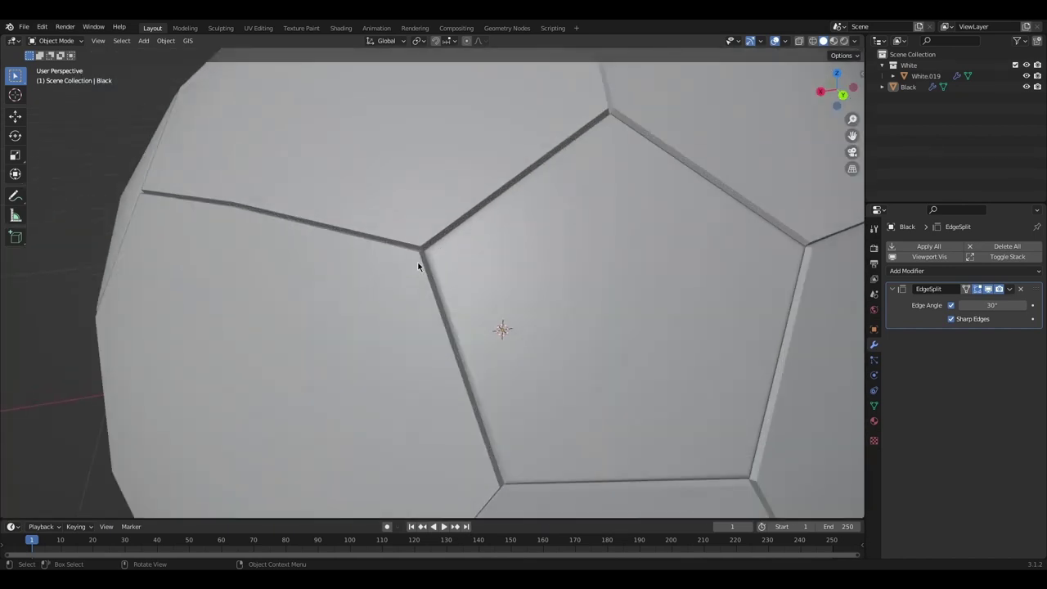
scroll(422, 225, "down", 6)
middle_click_drag(384, 219, 441, 229)
scroll(434, 217, "up", 3)
scroll(438, 219, "down", 4)
scroll(613, 262, "up", 4)
scroll(610, 262, "down", 2)
middle_click_drag(571, 277, 545, 294)
- Select the joined white object, hide the Black object and enter Edit Mode on the white panels
left_click(544, 291)
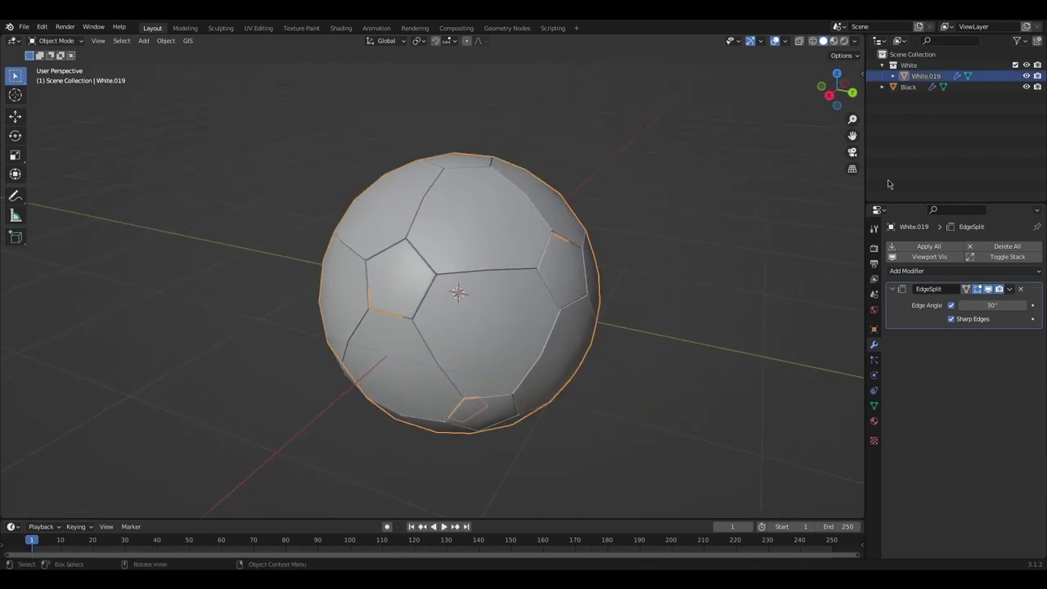
left_click(1026, 87)
left_click(51, 44)
left_click(54, 65)
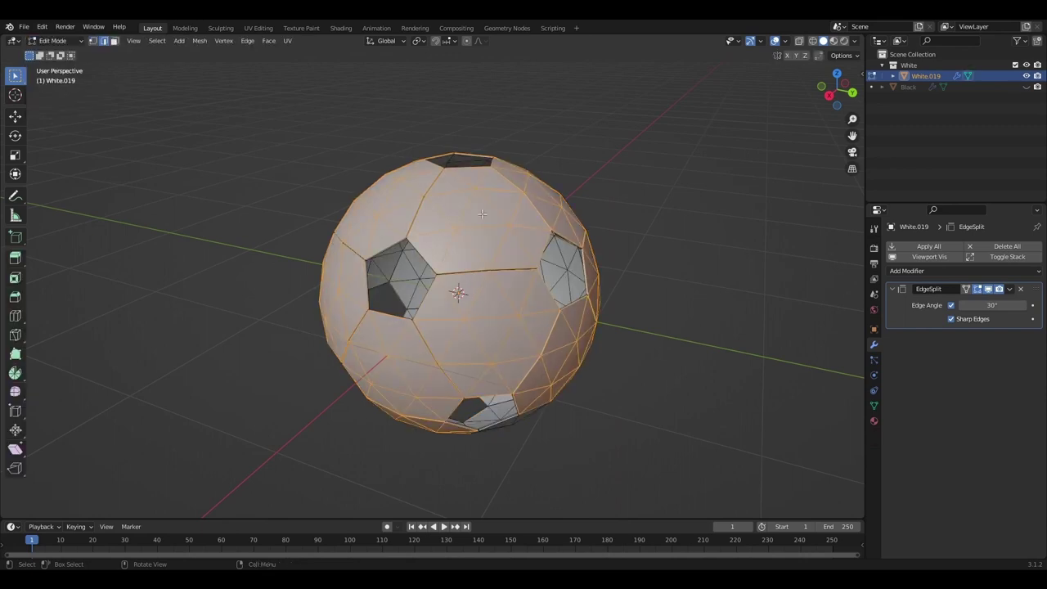
- Clear the selection and select the rim edge loops of the five white panels around the top pentagon opening
scroll(637, 214, "up", 1)
left_click(640, 215)
middle_click_drag(641, 215, 664, 232)
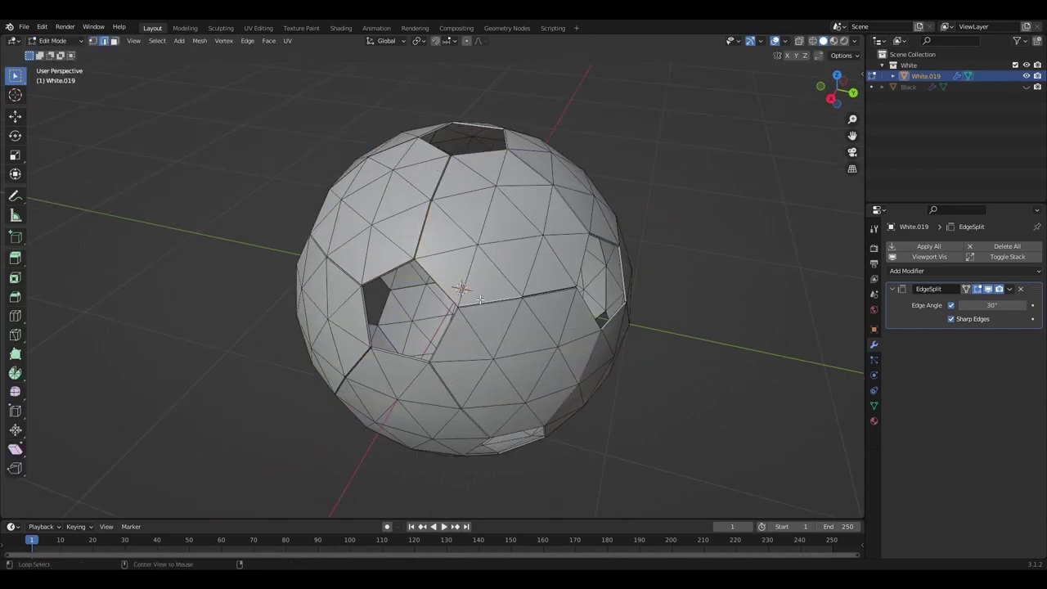
mouse_move(597, 232)
middle_mouse_down()
mouse_move(624, 229)
mouse_move(569, 240)
mouse_move(594, 235)
middle_mouse_up()
scroll(569, 240, "up", 1)
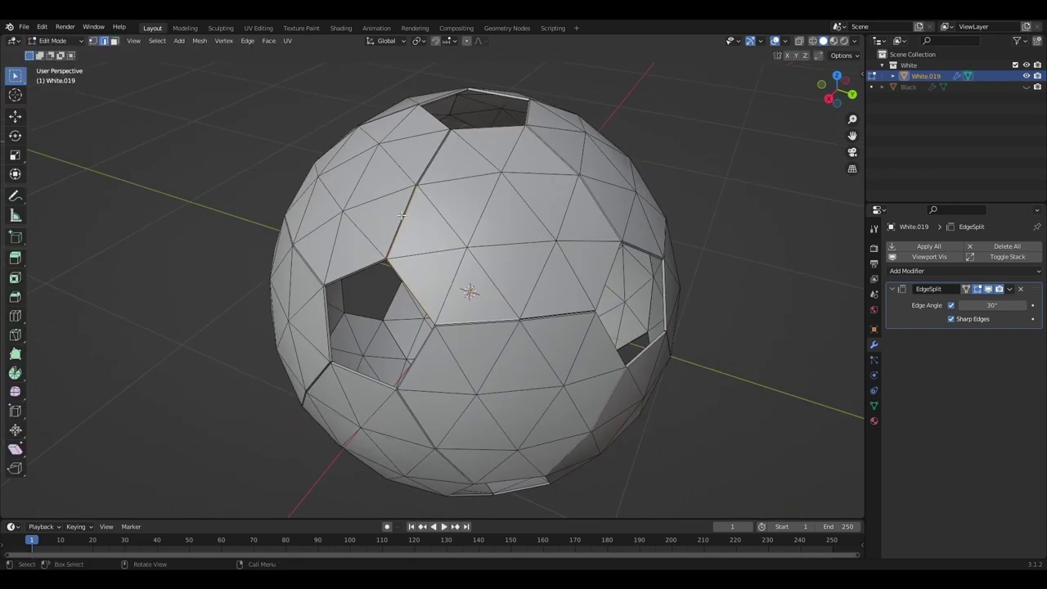
middle_click_drag(573, 301, 535, 274)
scroll(490, 241, "up", 1)
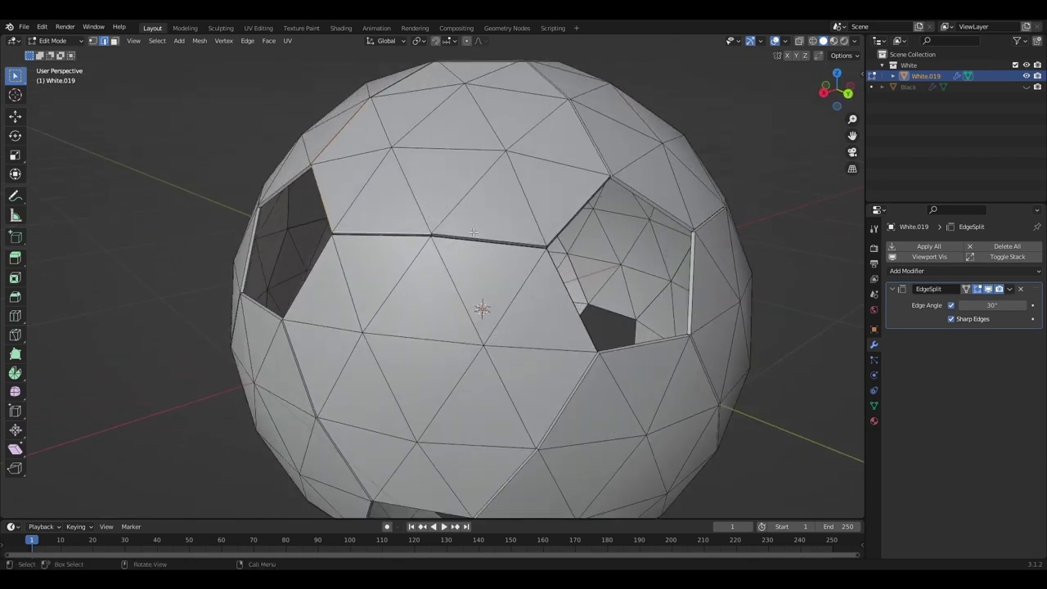
left_click(499, 237, "alt+shift")
middle_click_drag(499, 237, 523, 294)
scroll(482, 237, "down", 3)
middle_click_drag(546, 245, 676, 306)
left_click(837, 90)
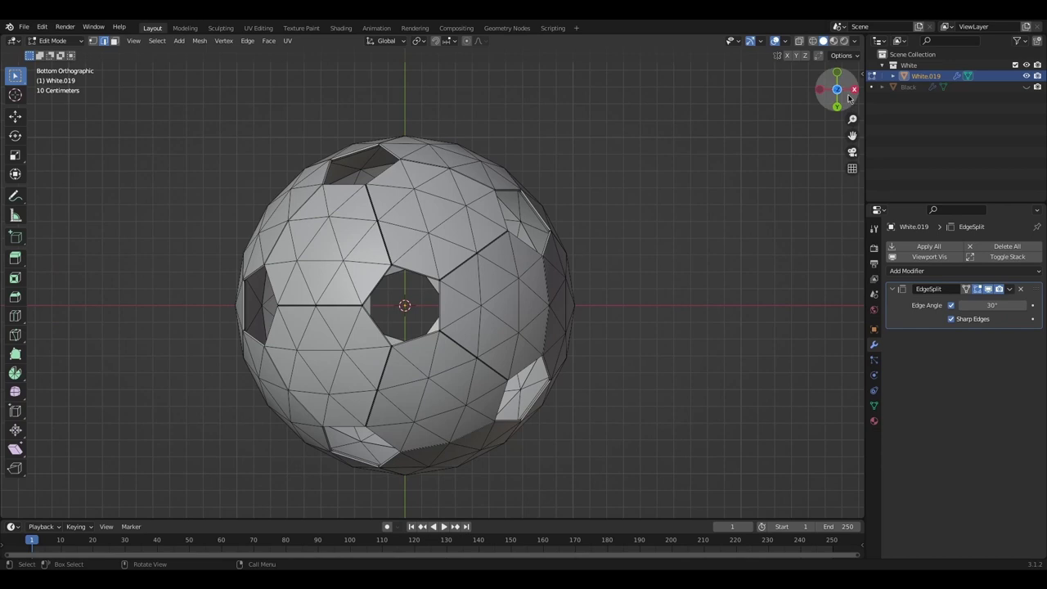
left_click(837, 90)
left_click_drag(853, 135, 906, 183)
scroll(632, 215, "up", 1)
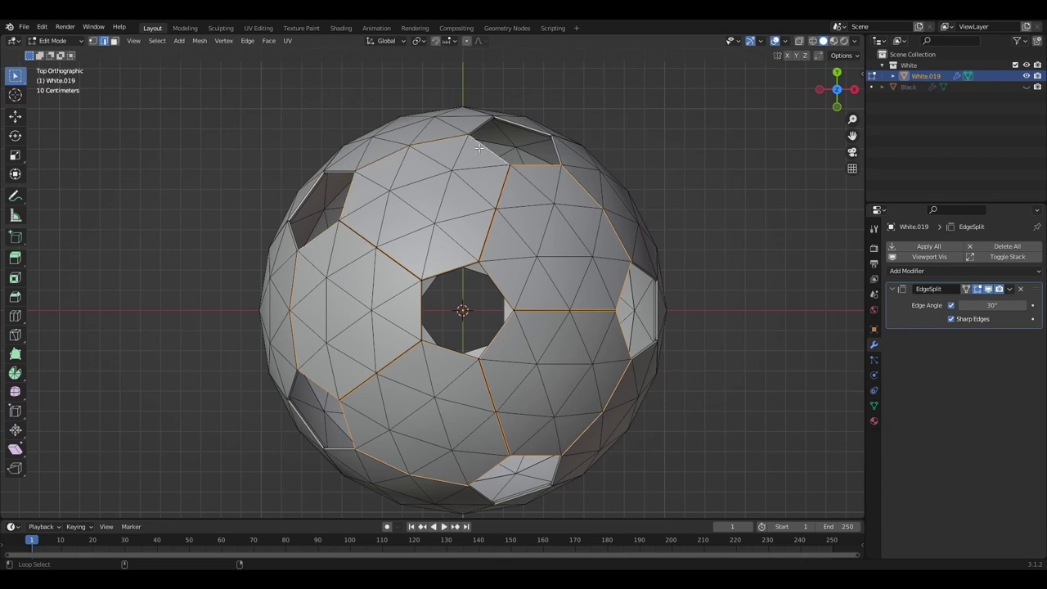
- Bevel the selected rims of the five top white panels with three segments and clear the selection
middle_click_drag(568, 234, 575, 175)
key("ctrl+b")
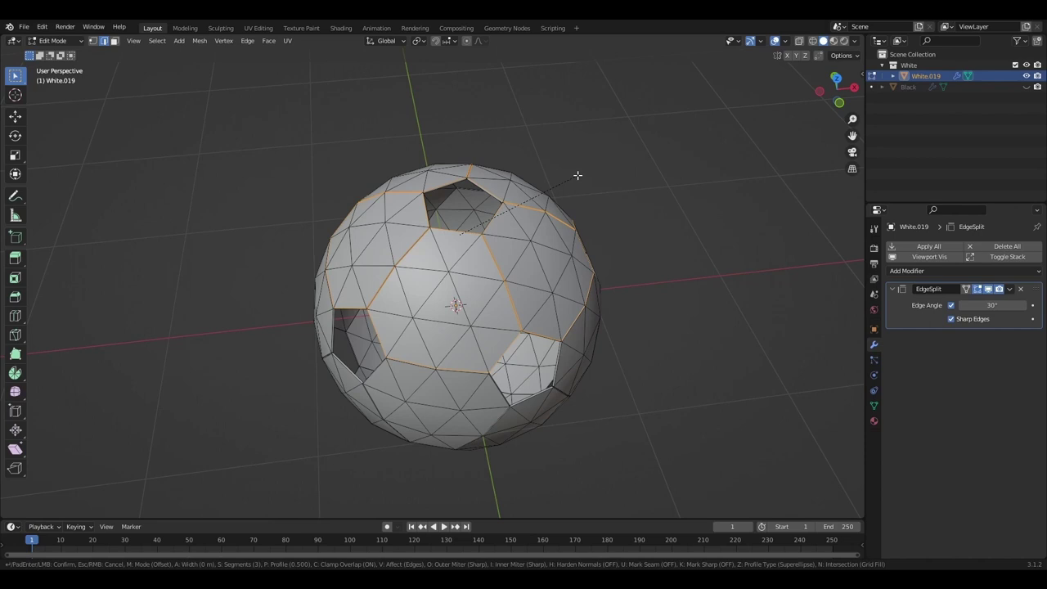
left_click(578, 175)
scroll(577, 175, "up", 6)
middle_click_drag(577, 175, 648, 97)
scroll(607, 190, "down", 5)
key("alt+a")
scroll(589, 217, "down", 1)
- Select the rim edge loops of the five white panels around the bottom opening, bevel them and clear the selection
left_click(835, 103)
scroll(542, 255, "up", 2)
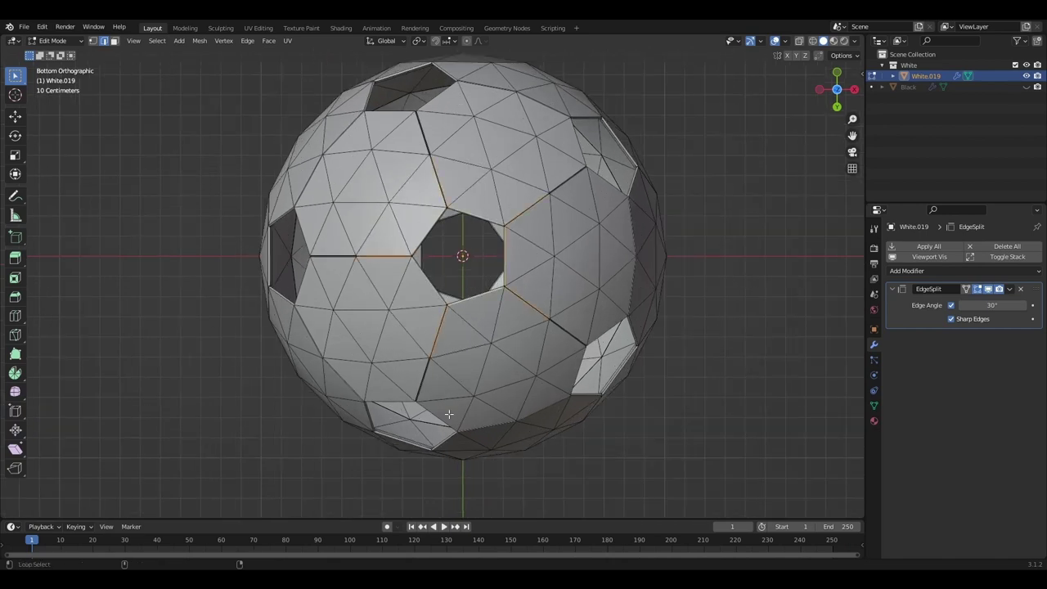
left_click(389, 113, "alt+shift")
key("ctrl+b")
middle_click_drag(589, 155, 569, 196)
left_click(565, 193)
key("alt+a")
scroll(564, 193, "down", 4)
- Select the rim edge loops of all the remaining white panels around the middle of the ball
left_click(836, 89)
scroll(540, 270, "up", 3)
middle_click_drag(527, 238, 551, 195)
scroll(584, 352, "down", 3)
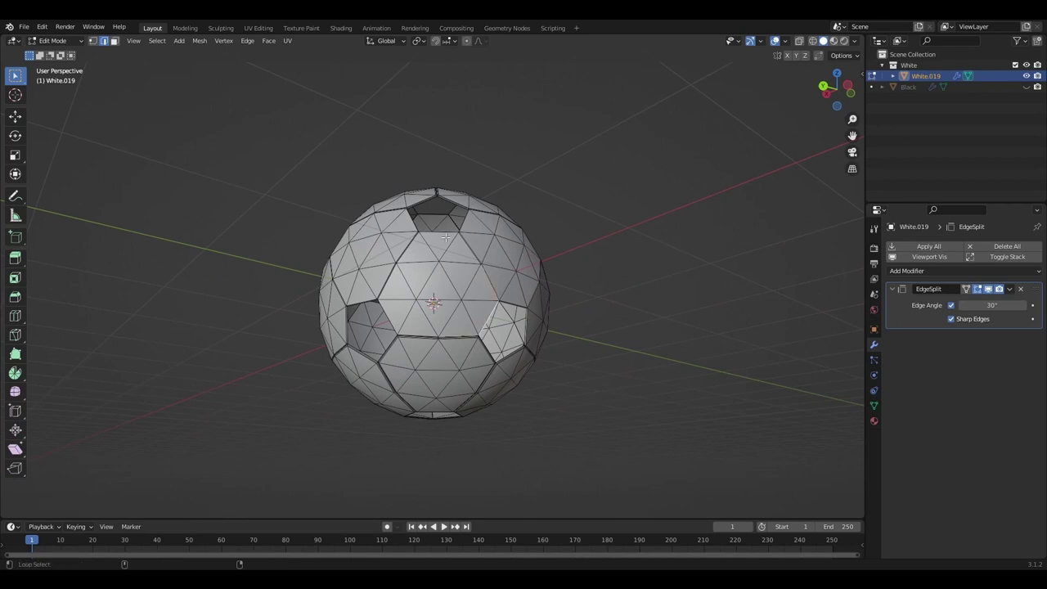
middle_click_drag(391, 309, 466, 302)
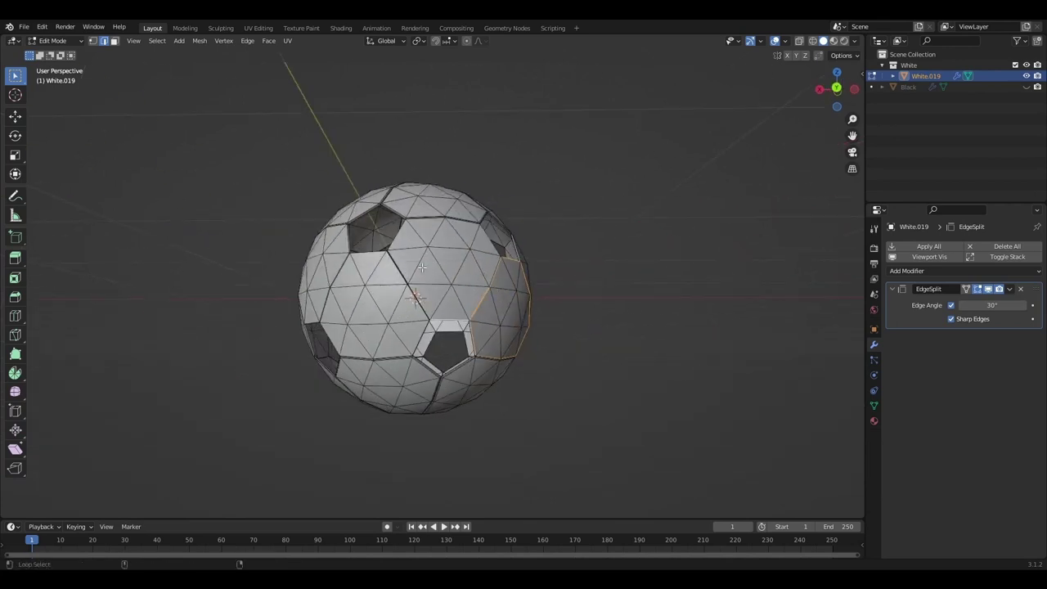
left_click(422, 340, "alt+shift")
middle_click_drag(422, 339, 485, 338)
left_click(361, 336, "alt+shift")
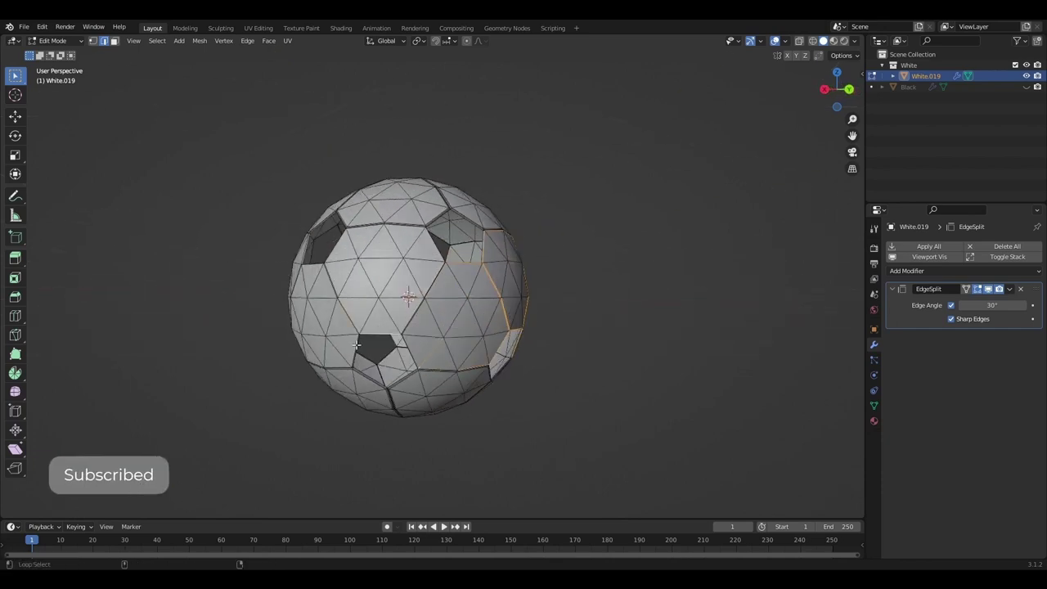
left_click(338, 247, "alt+shift")
middle_click_drag(338, 247, 442, 262)
left_click(411, 252, "alt+shift")
left_click(378, 353, "alt+shift")
middle_click_drag(389, 342, 510, 283)
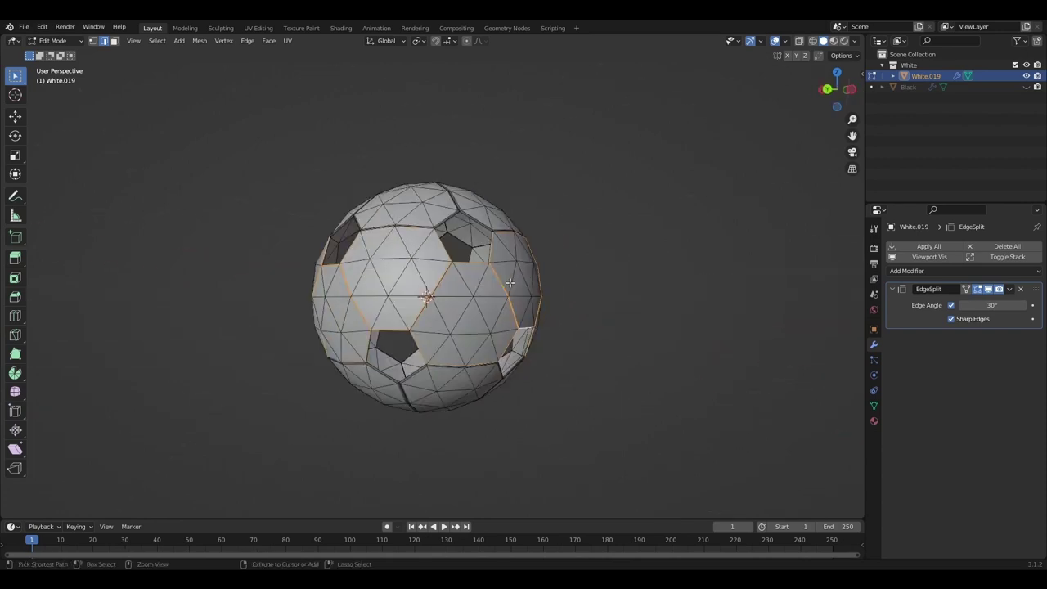
- Bevel the selected middle panel rims by 0.01 m, clear the selection and return to Object Mode
key("ctrl+b")
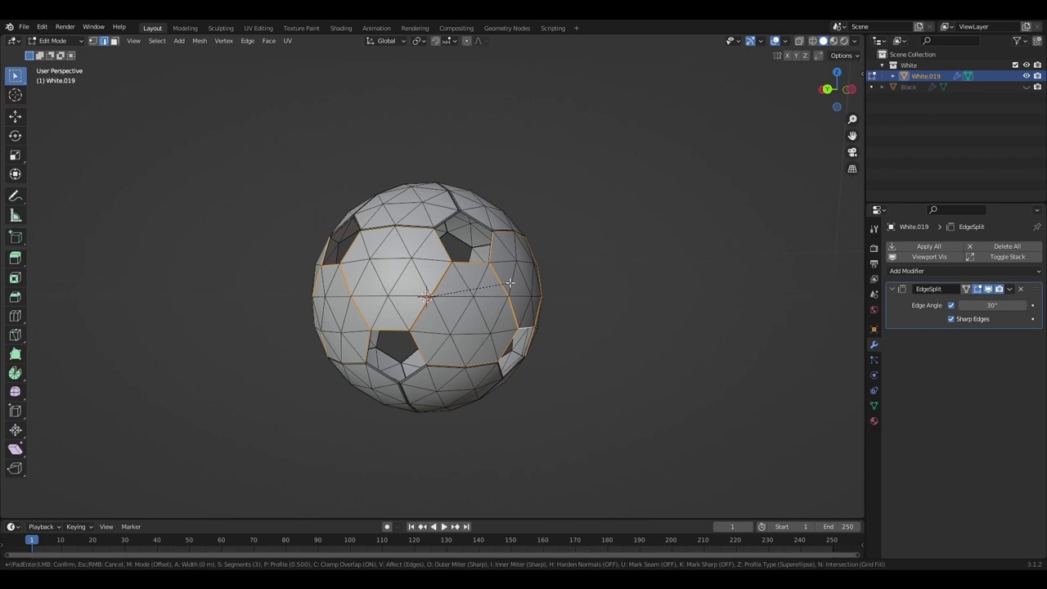
type(".01")
key("Return")
left_click(595, 213)
scroll(504, 209, "up", 3)
middle_click_drag(504, 209, 659, 197)
scroll(659, 196, "down", 3)
middle_click_drag(573, 184, 603, 305)
left_click(53, 41)
left_click(57, 53)
left_click(324, 155)
- Unhide the Black object and examine the bevelled seams between the panels from several sides
middle_click_drag(441, 205, 696, 212)
scroll(504, 215, "up", 6)
scroll(504, 214, "down", 12)
scroll(502, 202, "up", 8)
scroll(633, 225, "up", 5)
scroll(696, 212, "down", 7)
left_click(1028, 87)
scroll(519, 258, "up", 4)
scroll(521, 258, "down", 4)
middle_click_drag(565, 255, 573, 211)
scroll(573, 211, "up", 1)
scroll(496, 253, "up", 6)
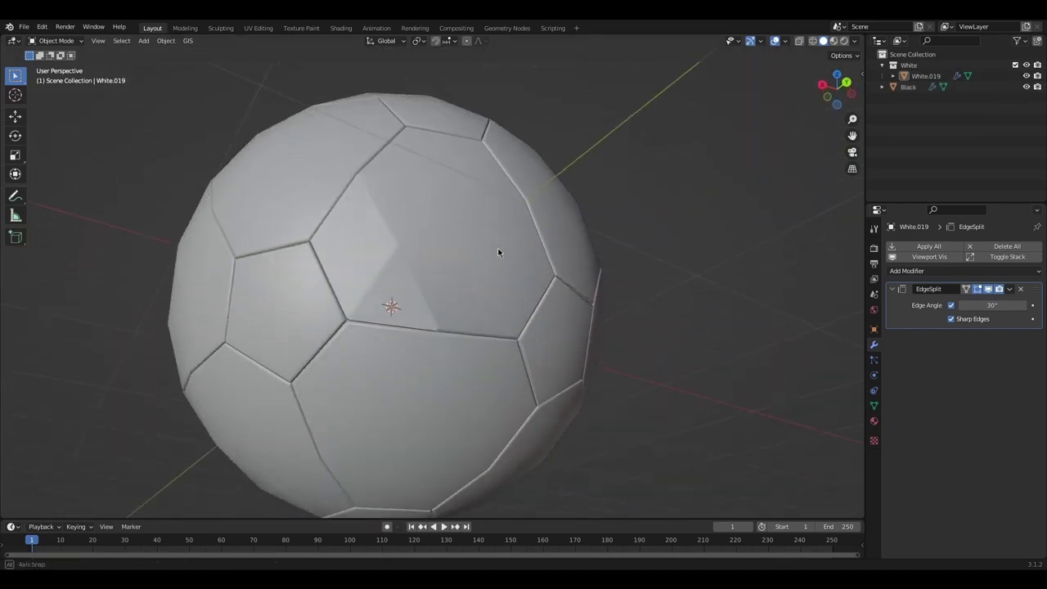
- Select the joined white object, enter Edit Mode and examine the bevelled edges around a white panel
left_click(483, 248)
left_click(58, 41)
left_click(55, 64)
scroll(406, 139, "up", 2)
scroll(407, 140, "down", 5)
scroll(407, 139, "up", 4)
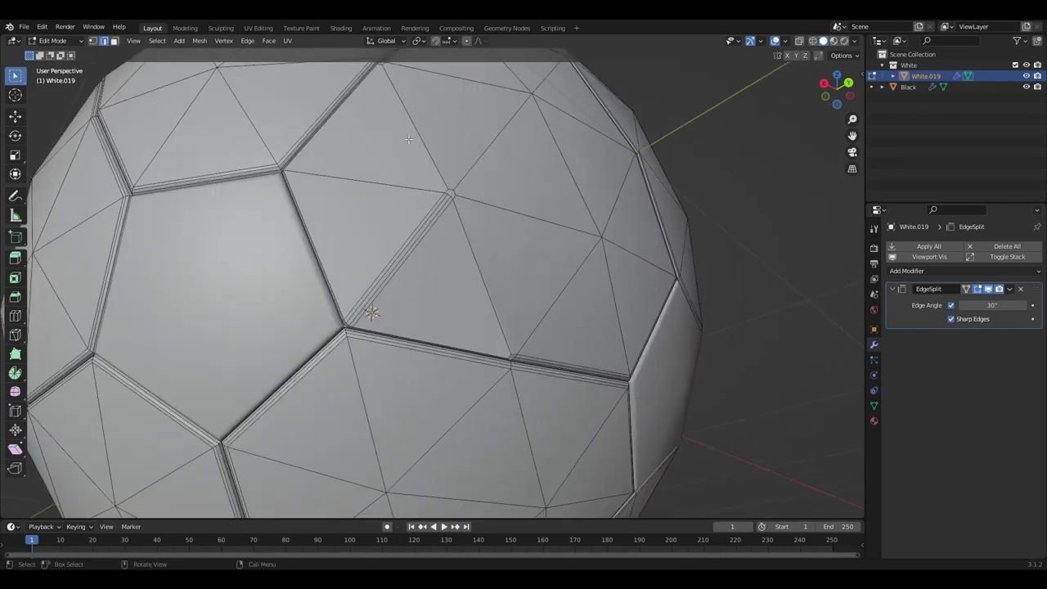
scroll(409, 139, "down", 2)
mouse_move(409, 139)
middle_mouse_down()
mouse_move(435, 133)
mouse_move(412, 144)
middle_mouse_up()
scroll(412, 144, "down", 1)
- Undo the last actions back through the bevel on the middle white panels
key("ctrl+z")
key("ctrl+z")
key("ctrl+z")
key("ctrl+z")
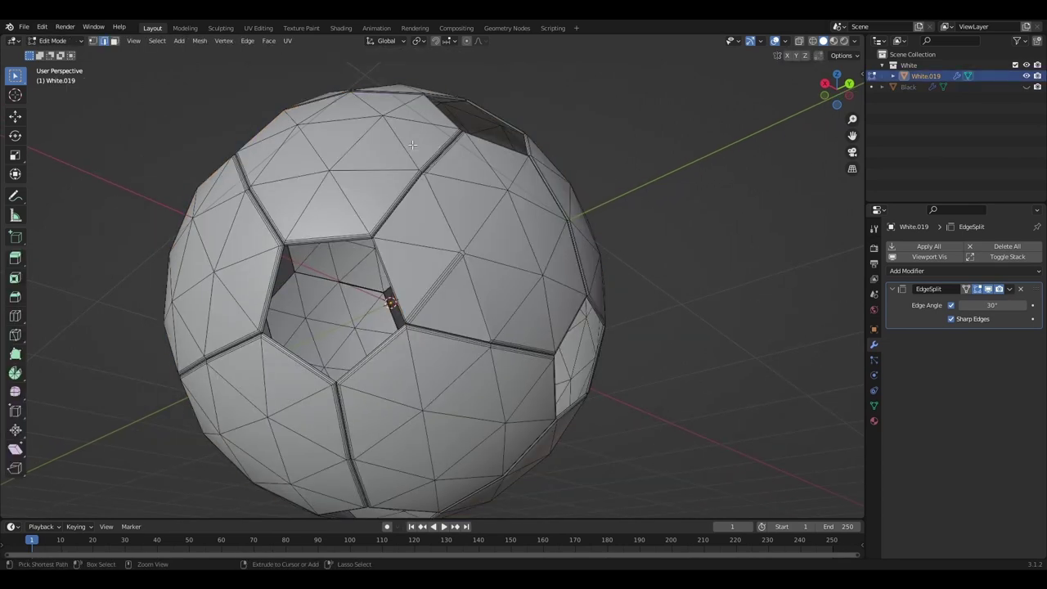
key("ctrl+z")
key("ctrl+z")
- Bevel only the rims of the middle white panels, leaving out their inner edges, and clear the selection
scroll(445, 271, "up", 4)
scroll(445, 272, "down", 4)
middle_click_drag(445, 272, 482, 253)
key("ctrl+b")
right_click(554, 259)
scroll(573, 259, "up", 3)
middle_click_drag(647, 256, 589, 263)
scroll(743, 362, "down", 5)
middle_click_drag(743, 362, 706, 355)
scroll(706, 355, "up", 5)
double_click(157, 342)
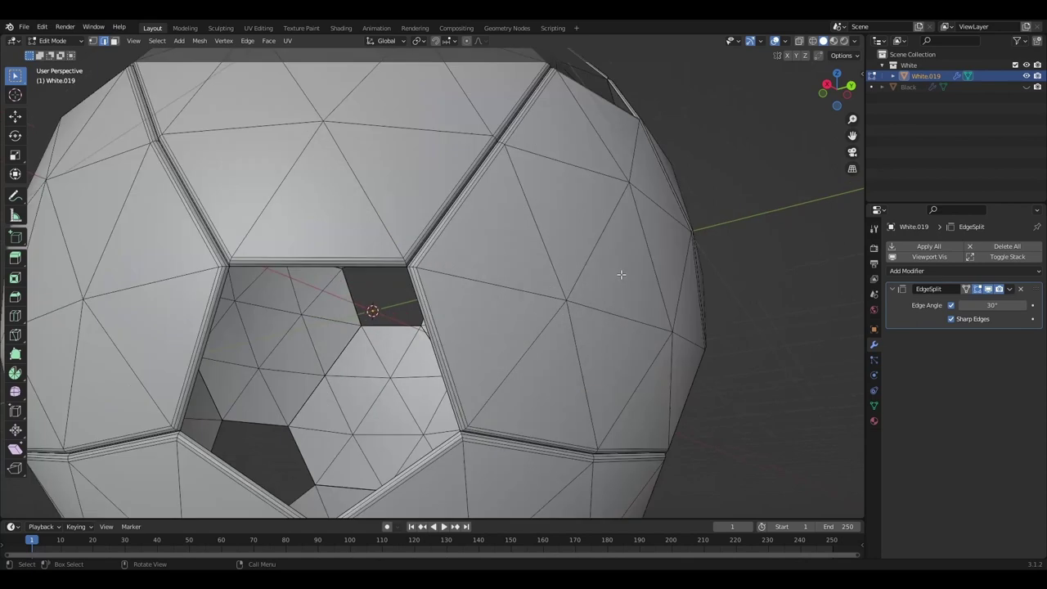
scroll(674, 190, "down", 2)
- Return to Object Mode, unhide the Black object and examine the panel seams all around the ball
key("Tab")
middle_click_drag(667, 193, 194, 257)
scroll(675, 172, "up", 4)
scroll(611, 175, "down", 5)
left_click(1026, 86)
scroll(554, 245, "down", 2)
middle_click_drag(554, 244, 381, 202)
scroll(404, 224, "up", 5)
scroll(424, 230, "down", 3)
middle_click_drag(425, 230, 613, 183)
scroll(439, 258, "up", 5)
scroll(438, 255, "down", 5)
scroll(613, 183, "down", 3)
- Apply the Edge Split modifier on the White.019 object and on the Black object
left_click(1011, 291)
left_click(983, 303)
left_click(980, 88)
left_click(1011, 292)
left_click(983, 304)
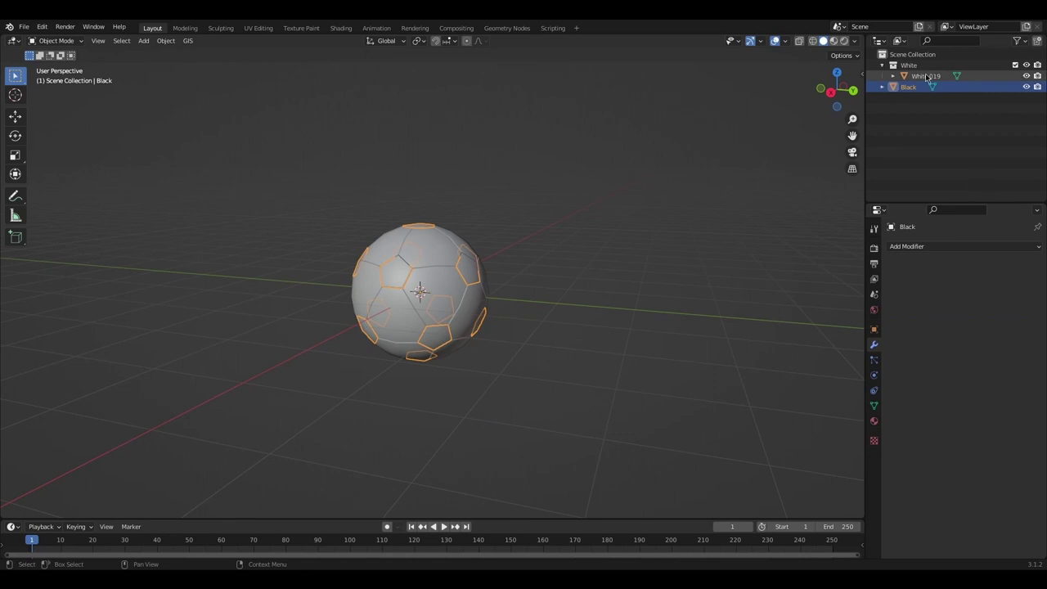
- Delete the White collection while keeping its object, and rename the White.019 object as White
left_click(917, 67)
right_click(909, 67)
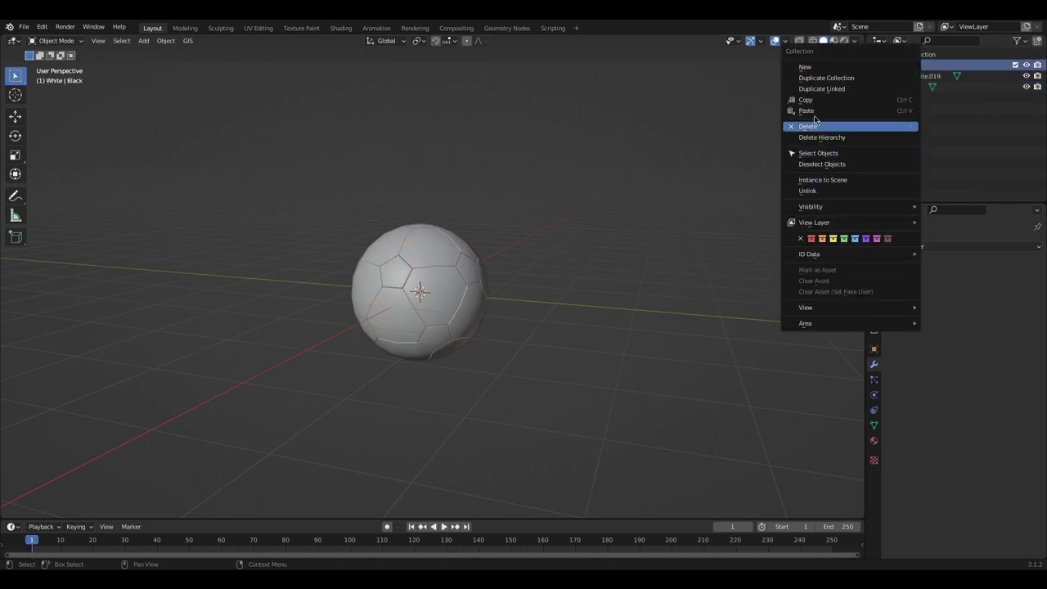
left_click(808, 126)
double_click(913, 76)
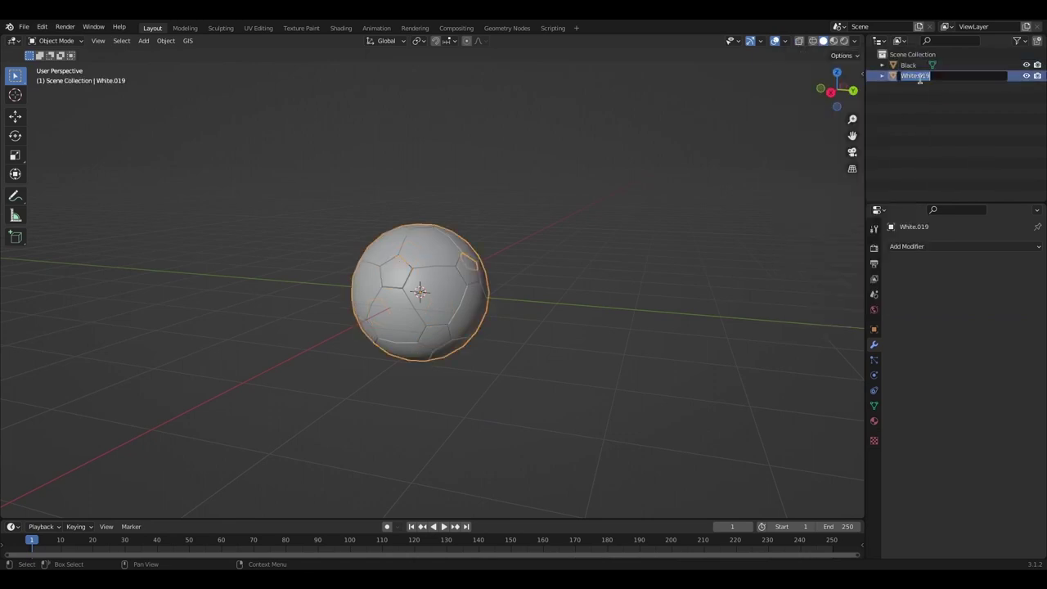
key("Return")
- Deselect the White object and hide the viewport overlays to view the finished ball
scroll(458, 274, "up", 3)
left_click(586, 226)
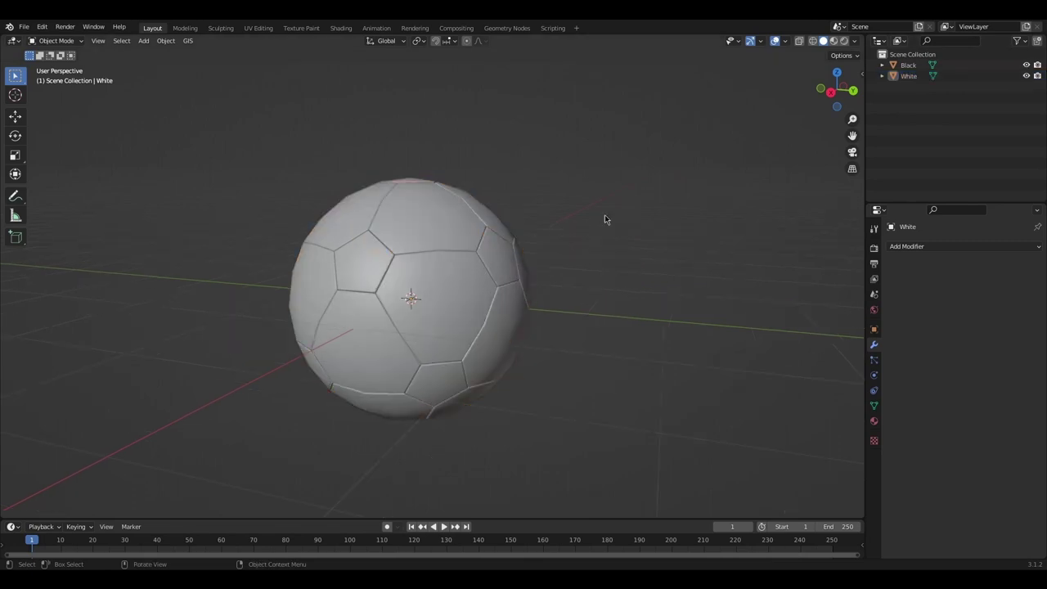
scroll(703, 217, "down", 1)
left_click(775, 41)
scroll(523, 278, "down", 1)
middle_click_drag(523, 295, 479, 278)
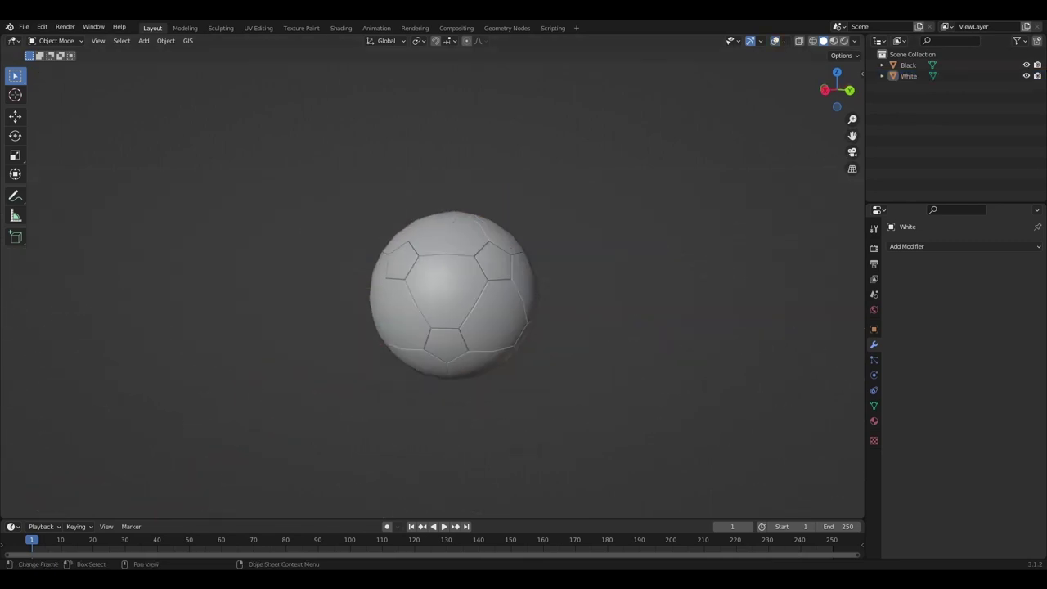